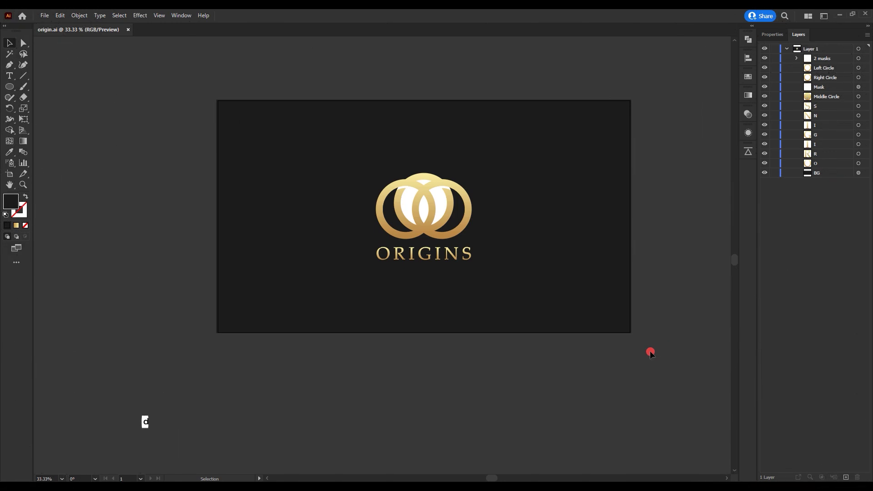
Examine the mask shapes and overlapping circles that make up the Origins logo artwork.
{"action": "left_click", "coordinate": [469, 287]}
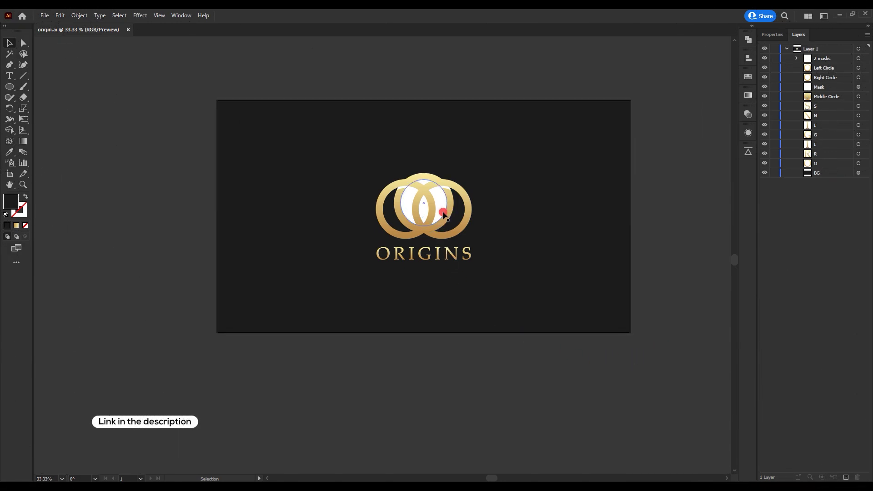
{"action": "key", "text": "ctrl+="}
{"action": "left_click", "coordinate": [435, 201]}
{"action": "left_click", "coordinate": [447, 197]}
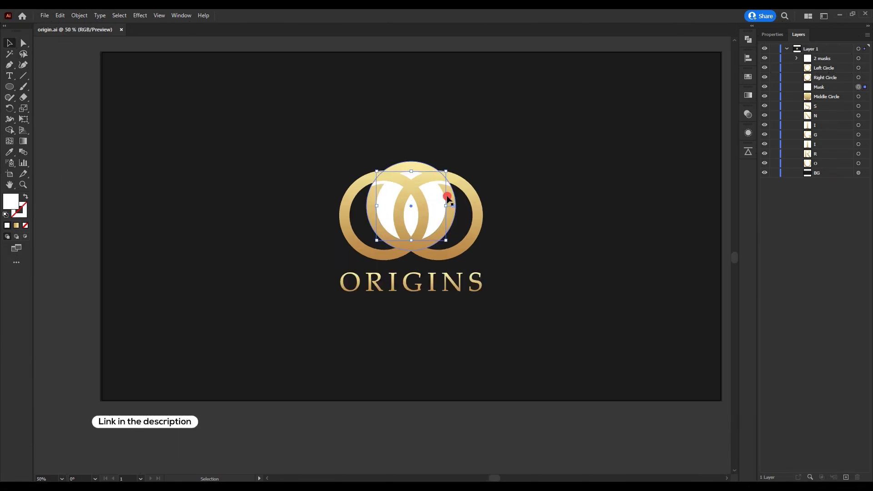
{"action": "left_click", "coordinate": [446, 182]}
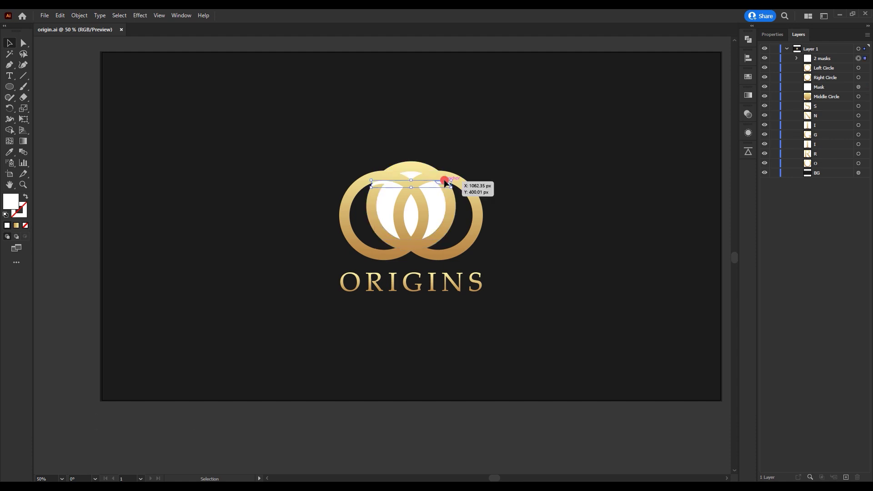
{"action": "left_click", "coordinate": [383, 203]}
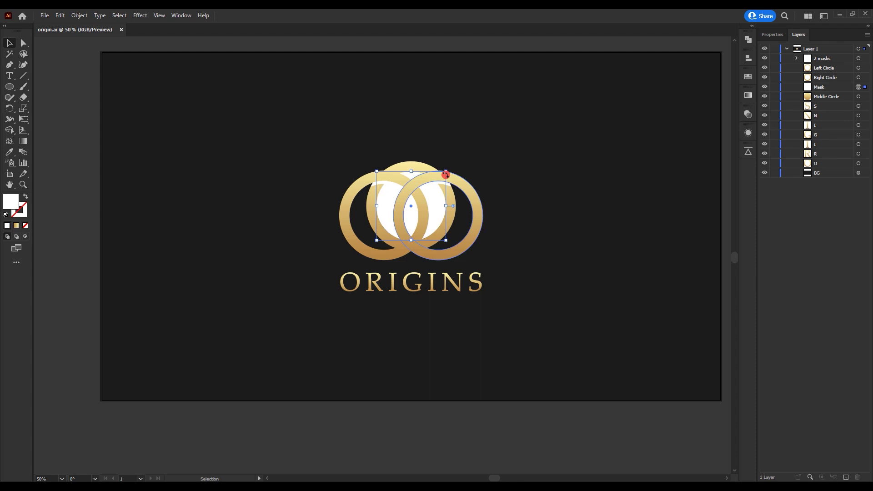
{"action": "left_click", "coordinate": [467, 187]}
{"action": "left_click", "coordinate": [473, 283]}
Select all the logo artwork together with its background for transfer to After Effects.
{"action": "key", "text": "ctrl+minus"}
{"action": "left_click_drag", "start_coordinate": [641, 83], "coordinate": [191, 348]}
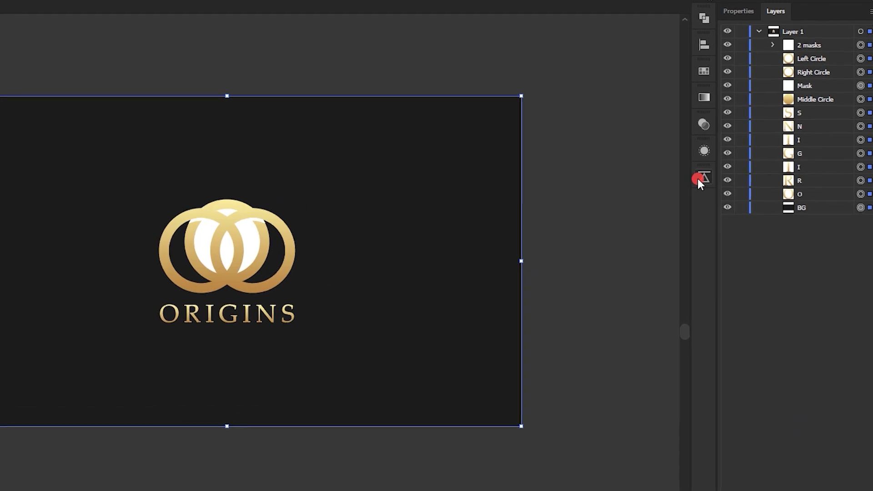
{"action": "left_click", "coordinate": [700, 178]}
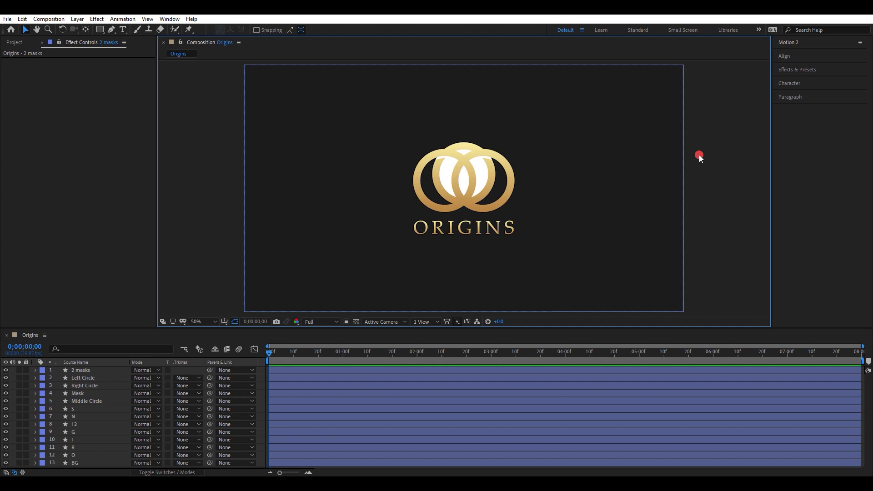
Review the Origins composition's settings in After Effects.
{"action": "right_click", "coordinate": [700, 154]}
{"action": "left_click", "coordinate": [710, 173]}
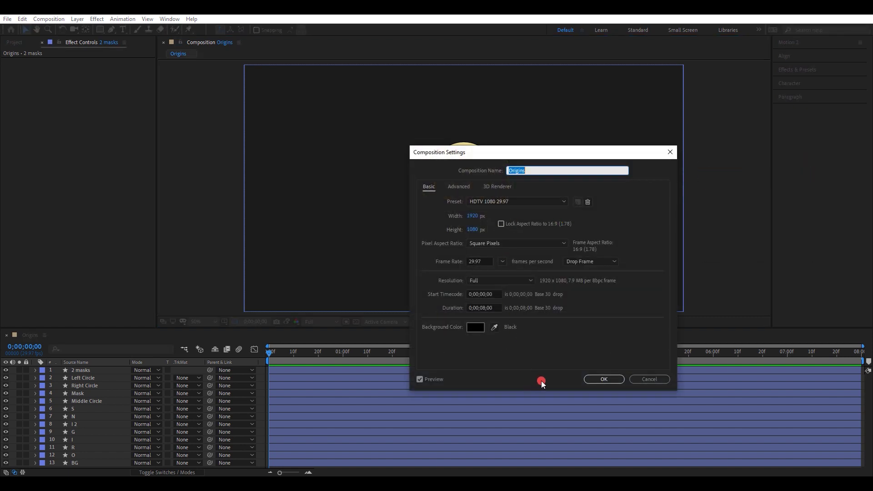
{"action": "left_click", "coordinate": [602, 380]}
Lock the BG layer and pre-compose the circle and mask layers into a composition named Icon.
{"action": "left_click", "coordinate": [142, 402]}
{"action": "left_click", "coordinate": [26, 463]}
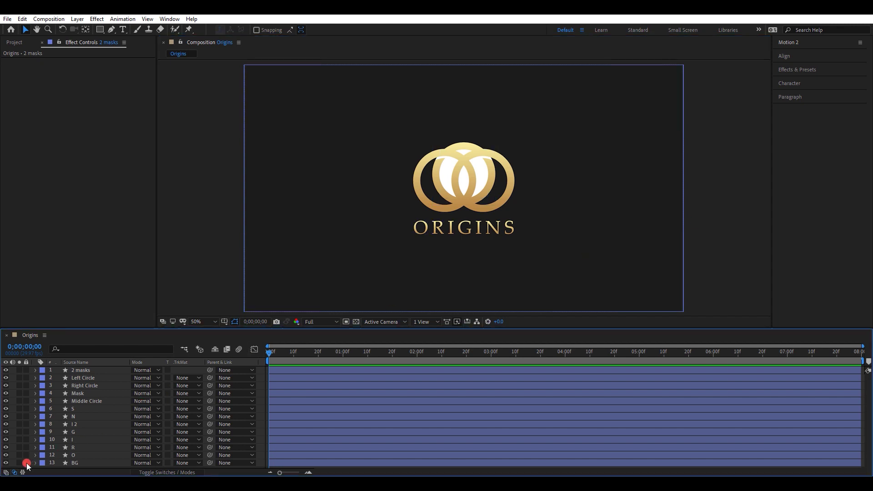
{"action": "left_click_drag", "start_coordinate": [550, 117], "coordinate": [394, 215]}
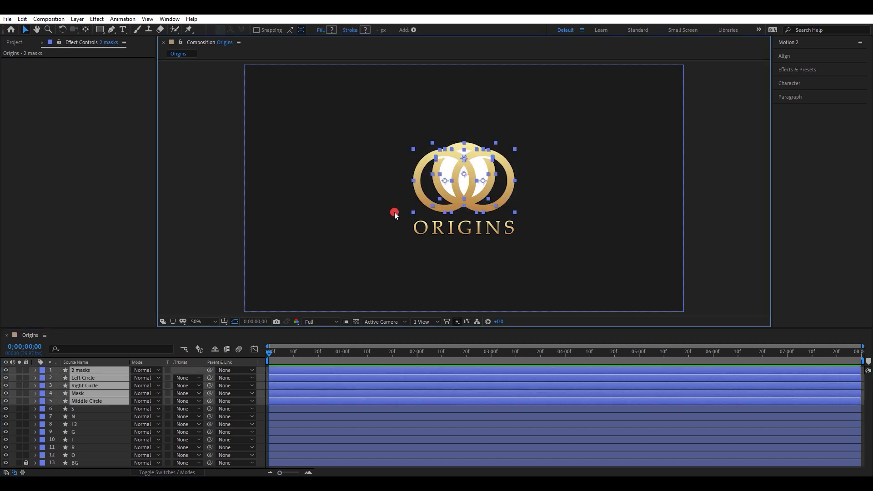
{"action": "right_click", "coordinate": [91, 384]}
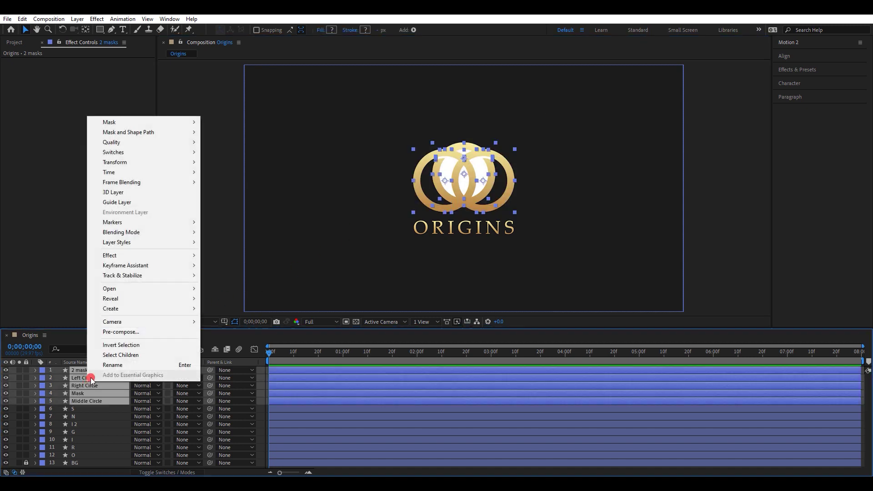
{"action": "left_click", "coordinate": [119, 334]}
{"action": "type", "text": "Icon"}
{"action": "key", "text": "Return"}
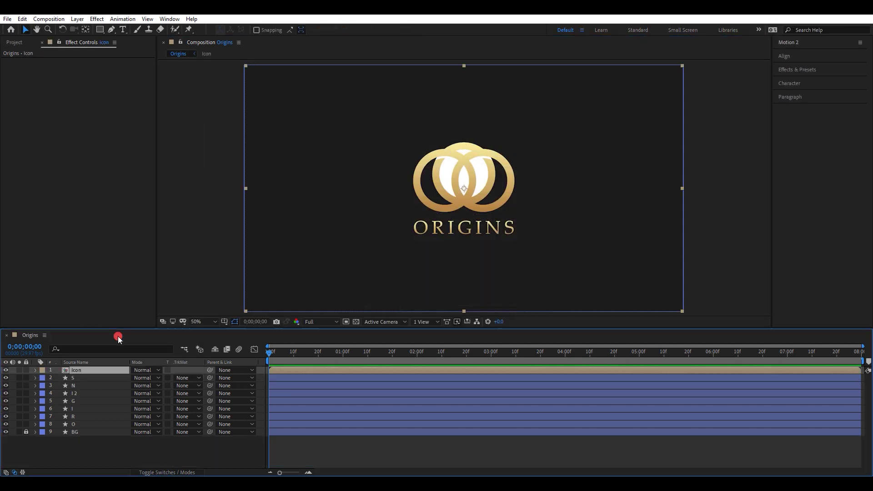
Pre-compose the seven letter layers, S through O, into a composition named Text.
{"action": "left_click", "coordinate": [82, 379]}
{"action": "left_click", "coordinate": [85, 424], "text": "shift"}
{"action": "right_click", "coordinate": [85, 423]}
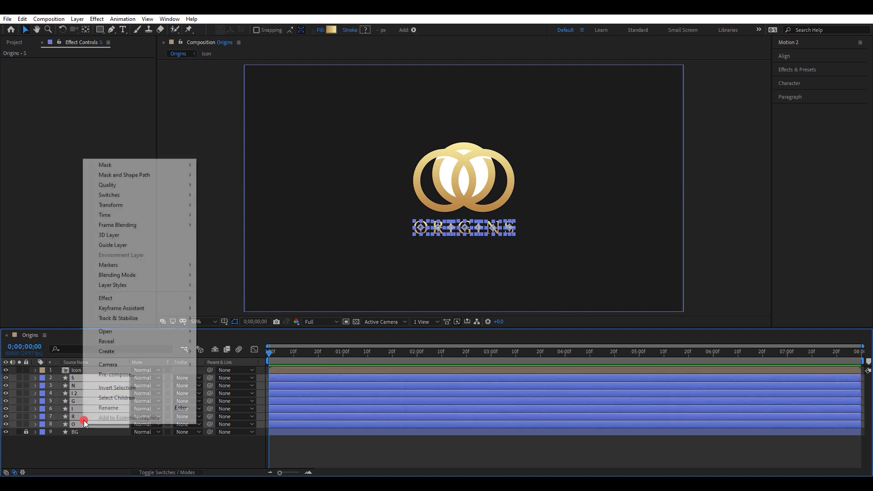
{"action": "left_click", "coordinate": [115, 378]}
{"action": "type", "text": "T"}
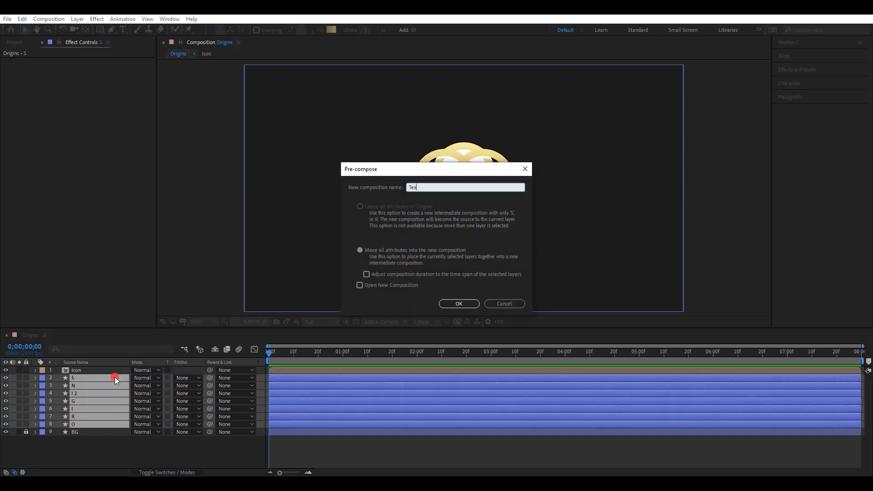
{"action": "type", "text": "ex"}
{"action": "key", "text": "Return"}
Open the Icon composition and give the Left Circle and Right Circle layers an Orange label.
{"action": "double_click", "coordinate": [81, 371]}
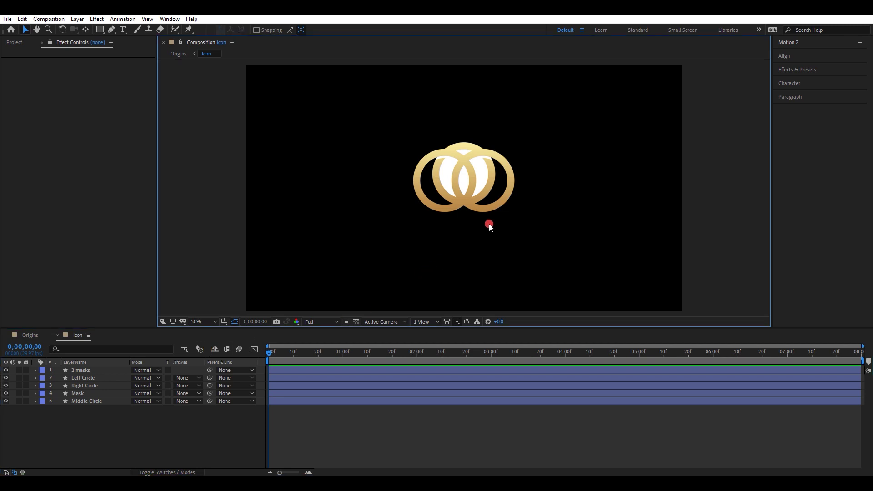
{"action": "scroll", "coordinate": [489, 224], "scroll_direction": "up", "scroll_amount": 2}
{"action": "left_click", "coordinate": [70, 375]}
{"action": "left_click", "coordinate": [74, 385], "text": "ctrl"}
{"action": "left_click", "coordinate": [41, 378]}
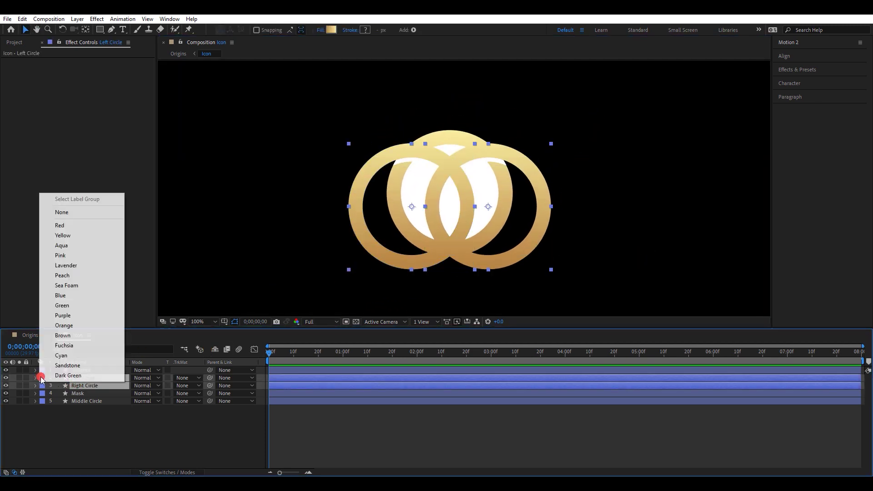
{"action": "left_click", "coordinate": [70, 327]}
{"action": "left_click", "coordinate": [193, 292]}
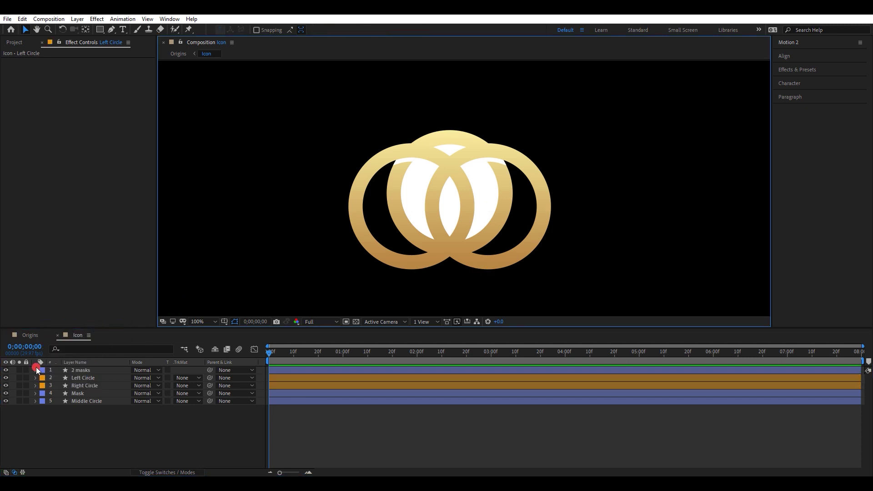
Hide every layer except Middle Circle and keyframe its Scale from 0% at 1:06 to 100% at 2:00.
{"action": "left_click_drag", "start_coordinate": [8, 369], "coordinate": [7, 396]}
{"action": "left_click_drag", "start_coordinate": [392, 351], "coordinate": [415, 353]}
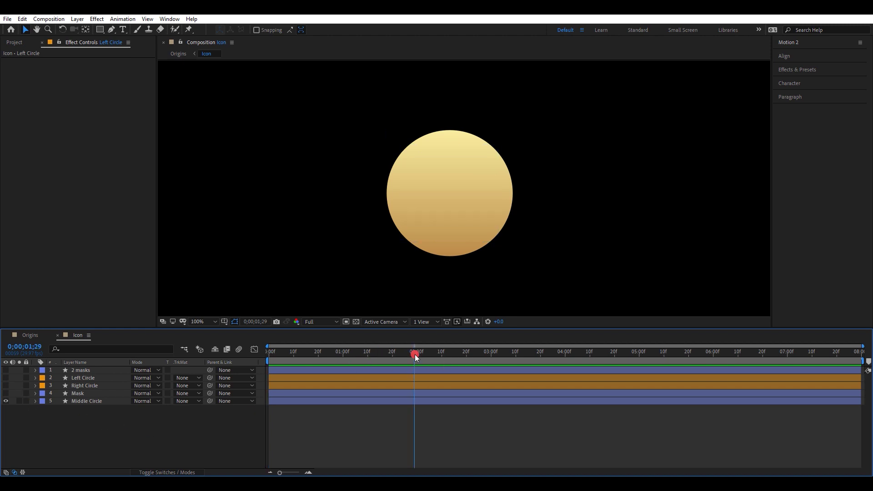
{"action": "left_click", "coordinate": [96, 401]}
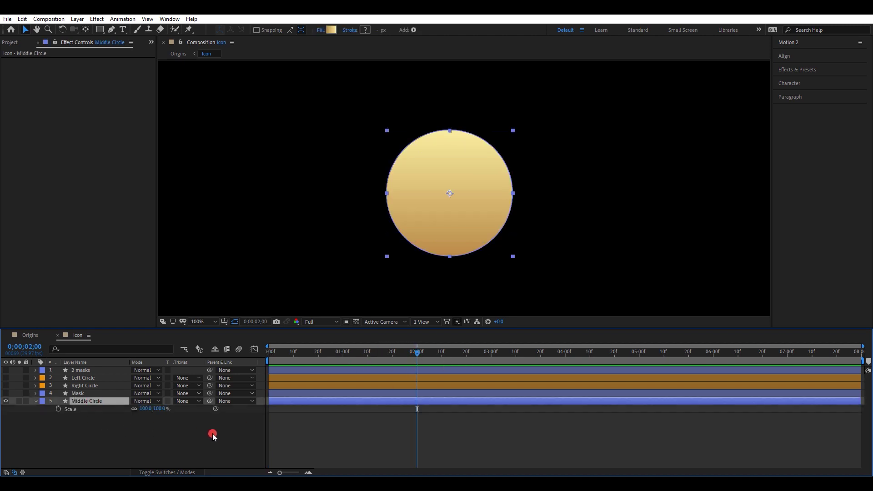
{"action": "left_click", "coordinate": [56, 409]}
{"action": "left_click_drag", "start_coordinate": [372, 352], "coordinate": [361, 356]}
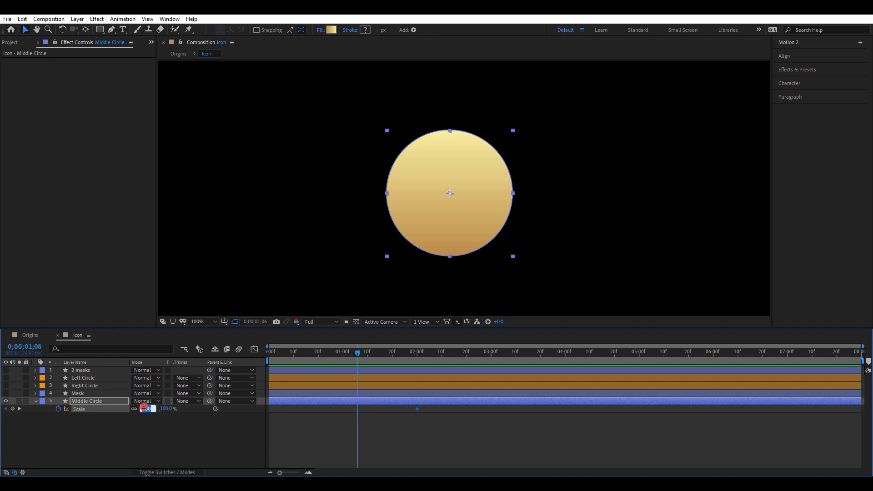
{"action": "type", "text": "0"}
{"action": "key", "text": "Return"}
Apply Easy Ease to Middle Circle's Scale keyframes and shape the speed graph into a steep central peak with long, gentle ends.
{"action": "left_click_drag", "start_coordinate": [353, 418], "coordinate": [349, 419]}
{"action": "right_click", "coordinate": [416, 410]}
{"action": "mouse_move", "coordinate": [455, 403]}
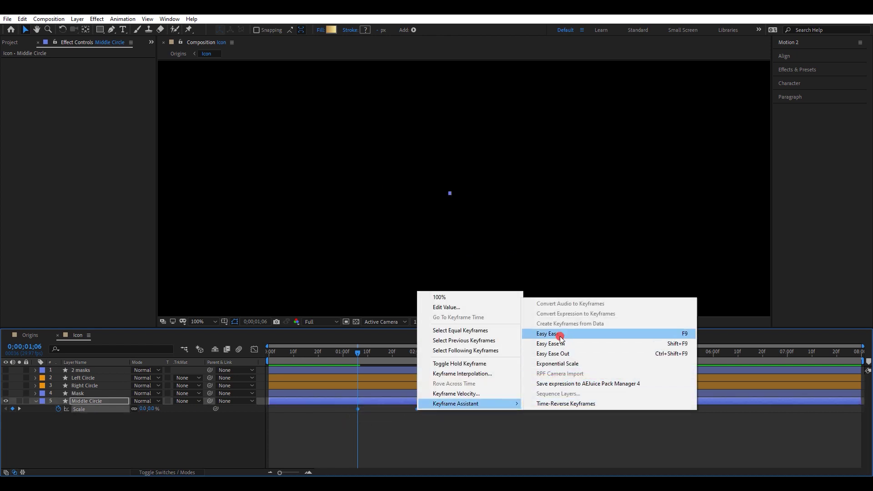
{"action": "left_click", "coordinate": [559, 335]}
{"action": "left_click", "coordinate": [254, 349]}
{"action": "left_click_drag", "start_coordinate": [405, 449], "coordinate": [374, 449]}
{"action": "scroll", "coordinate": [405, 449], "scroll_direction": "up", "scroll_amount": 1}
{"action": "left_click_drag", "start_coordinate": [330, 431], "coordinate": [298, 453]}
{"action": "left_click_drag", "start_coordinate": [330, 448], "coordinate": [357, 449]}
{"action": "left_click_drag", "start_coordinate": [376, 448], "coordinate": [381, 448]}
End the work area at 2:06 and preview Middle Circle's scale animation.
{"action": "left_click_drag", "start_coordinate": [310, 353], "coordinate": [461, 356]}
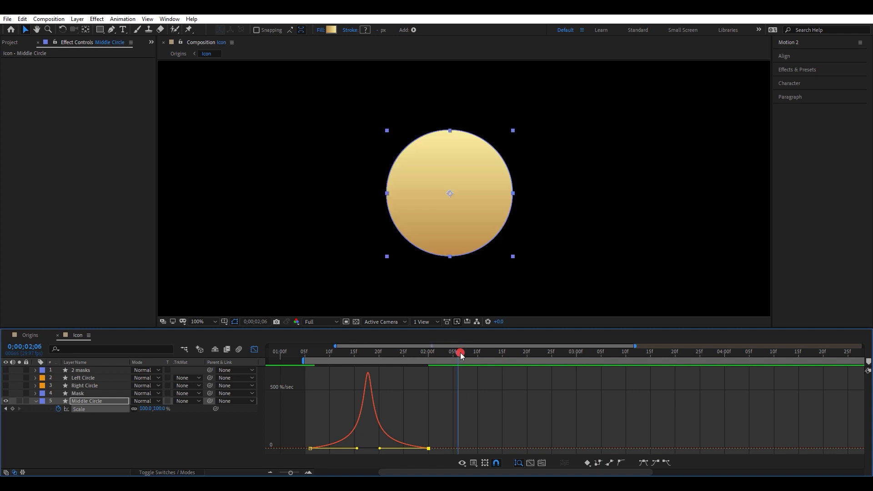
{"action": "key", "text": "n"}
{"action": "key", "text": "space"}
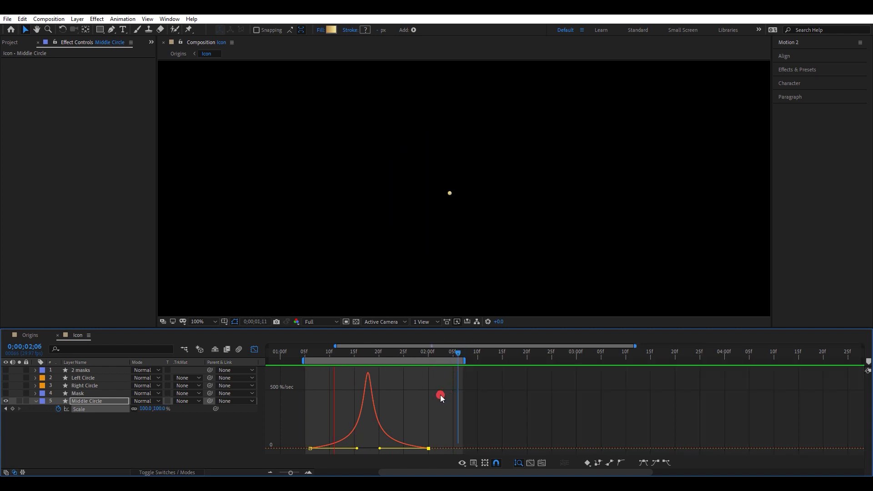
{"action": "key", "text": "space"}
{"action": "left_click", "coordinate": [254, 349]}
{"action": "key", "text": "minus"}
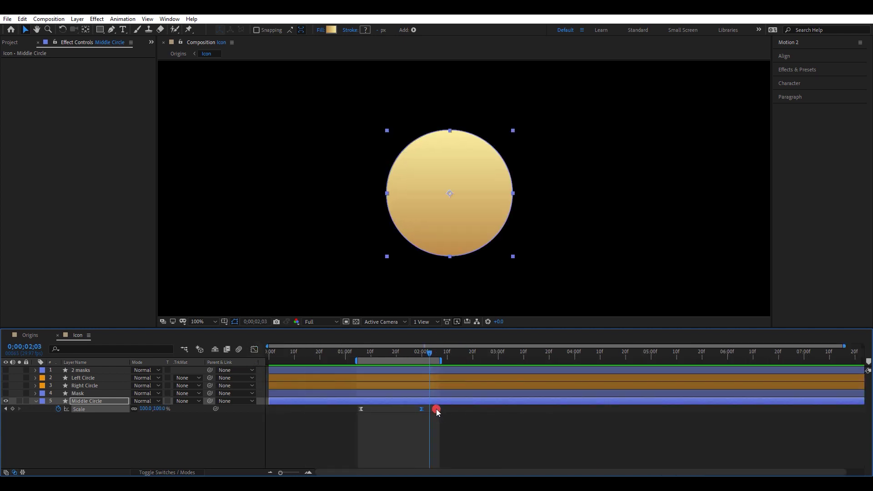
Copy Middle Circle's Scale keyframes onto the Mask layer starting at 1:06 and make Mask visible.
{"action": "left_click_drag", "start_coordinate": [436, 410], "coordinate": [348, 419]}
{"action": "scroll", "coordinate": [364, 408], "scroll_direction": "up", "scroll_amount": 4, "text": "alt"}
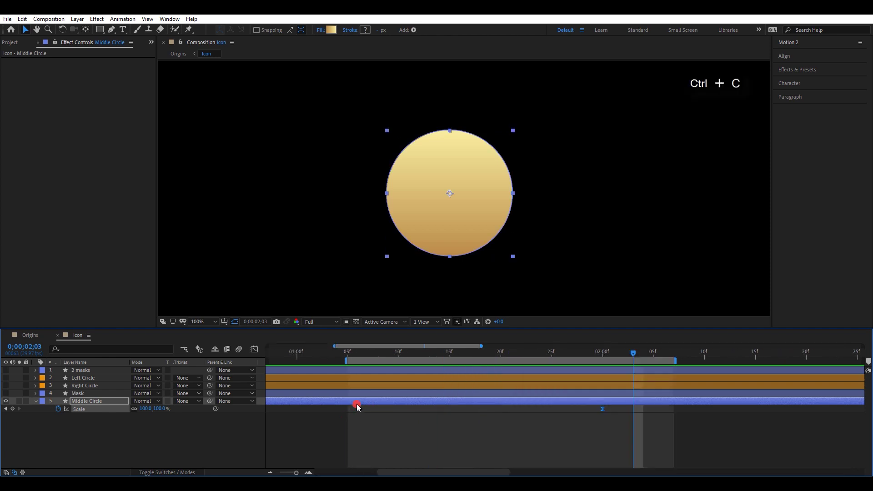
{"action": "left_click", "coordinate": [361, 357]}
{"action": "left_click", "coordinate": [369, 396]}
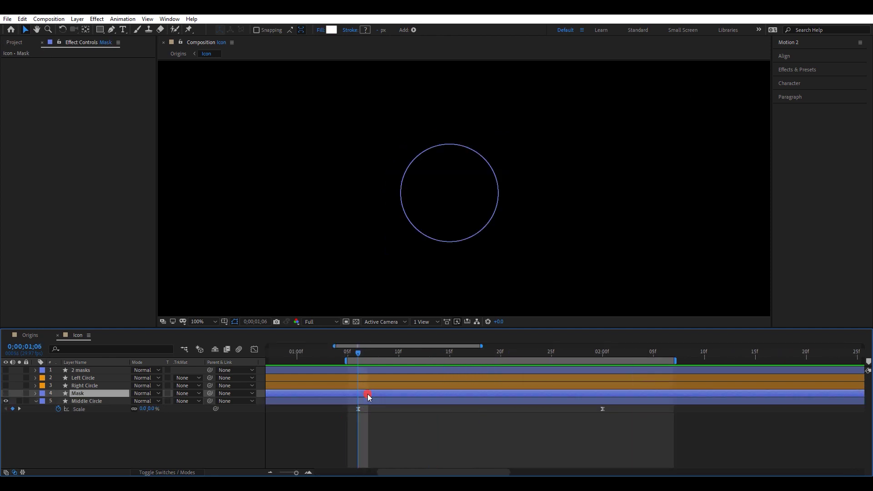
{"action": "key", "text": "ctrl+v"}
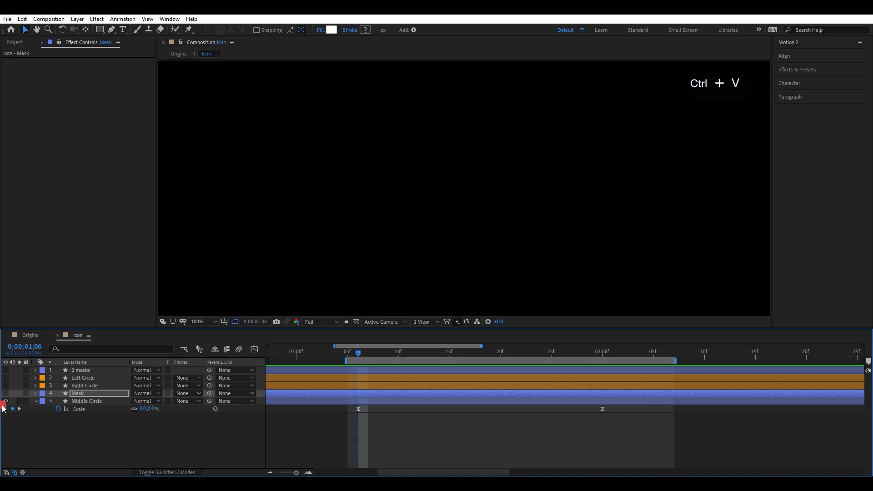
{"action": "left_click", "coordinate": [6, 394]}
Delay the Mask layer's Scale keyframes by five frames so they run from 1:11 to 2:05.
{"action": "left_click", "coordinate": [372, 408]}
{"action": "left_click", "coordinate": [388, 396]}
{"action": "key", "text": "s"}
{"action": "left_click_drag", "start_coordinate": [610, 402], "coordinate": [410, 405]}
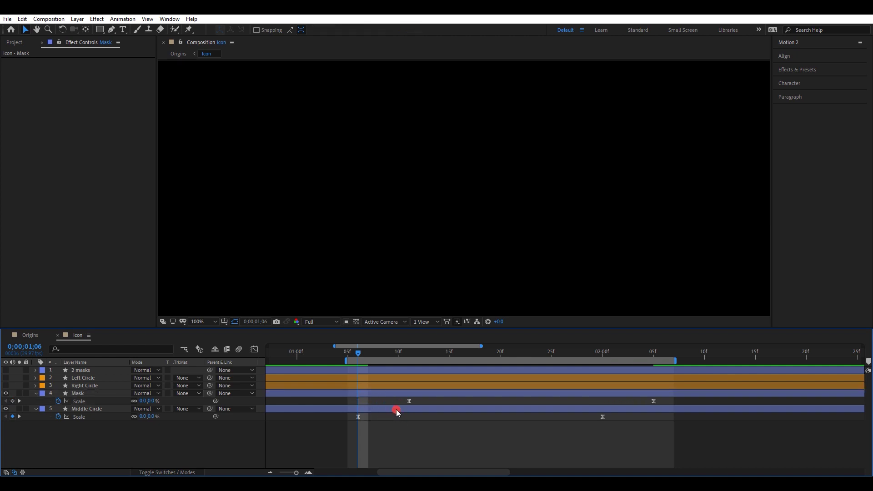
Set Middle Circle's track matte to Alpha Inverted Matte "Mask" and preview the ring animation.
{"action": "left_click", "coordinate": [396, 409]}
{"action": "left_click", "coordinate": [188, 409]}
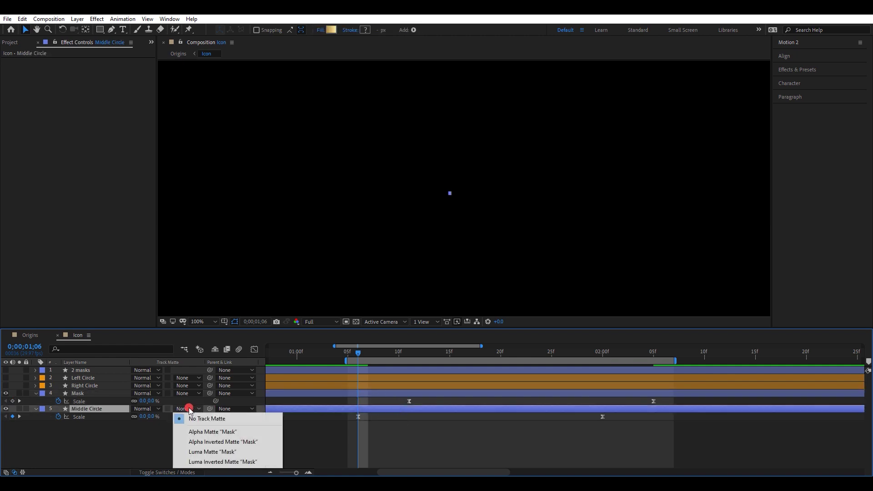
{"action": "left_click", "coordinate": [216, 441]}
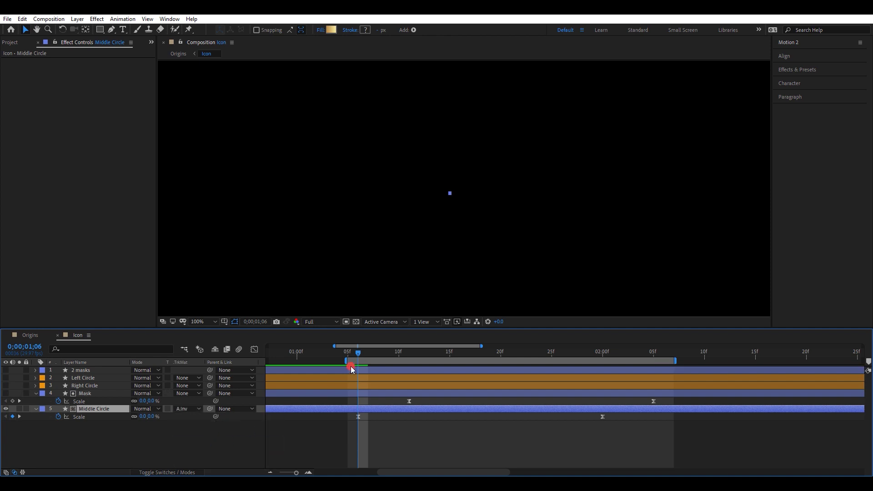
{"action": "left_click", "coordinate": [346, 353]}
{"action": "key", "text": "space"}
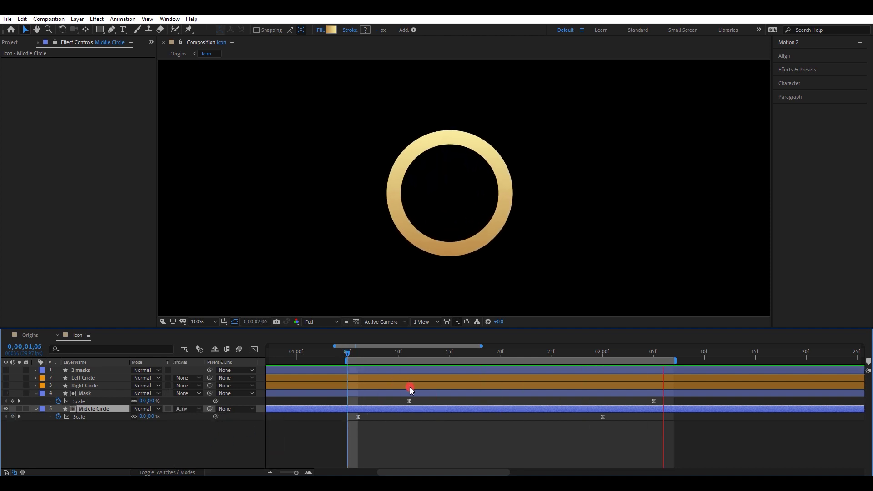
{"action": "key", "text": "space"}
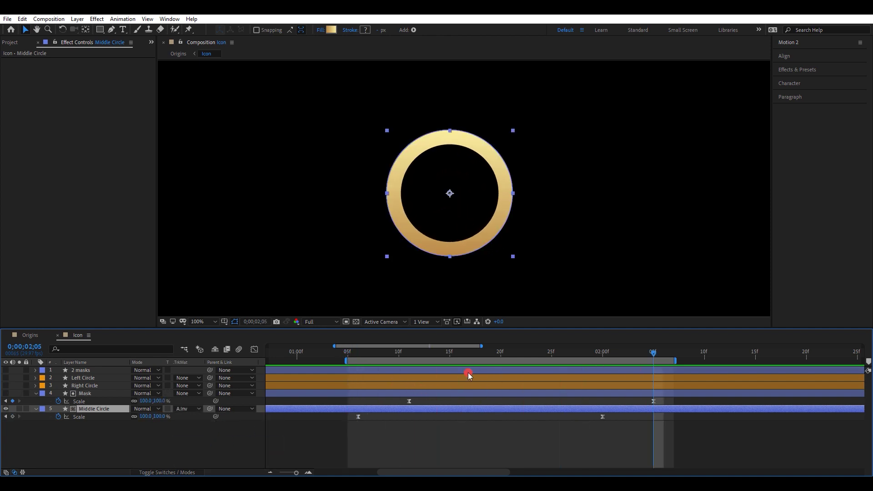
Move the Mask and Middle Circle Scale keyframes earlier, starting at about frame 13, and shift the work area to about 1:10–3:07.
{"action": "left_click", "coordinate": [357, 352]}
{"action": "left_click", "coordinate": [348, 353]}
{"action": "left_click", "coordinate": [353, 434]}
{"action": "left_click_drag", "start_coordinate": [664, 399], "coordinate": [302, 418]}
{"action": "key", "text": "minus"}
{"action": "key", "text": "minus"}
{"action": "left_click", "coordinate": [303, 361]}
{"action": "left_click_drag", "start_coordinate": [448, 360], "coordinate": [511, 361]}
{"action": "left_click_drag", "start_coordinate": [381, 360], "coordinate": [396, 361]}
Make the Left Circle and Right Circle layers visible.
{"action": "left_click", "coordinate": [97, 387]}
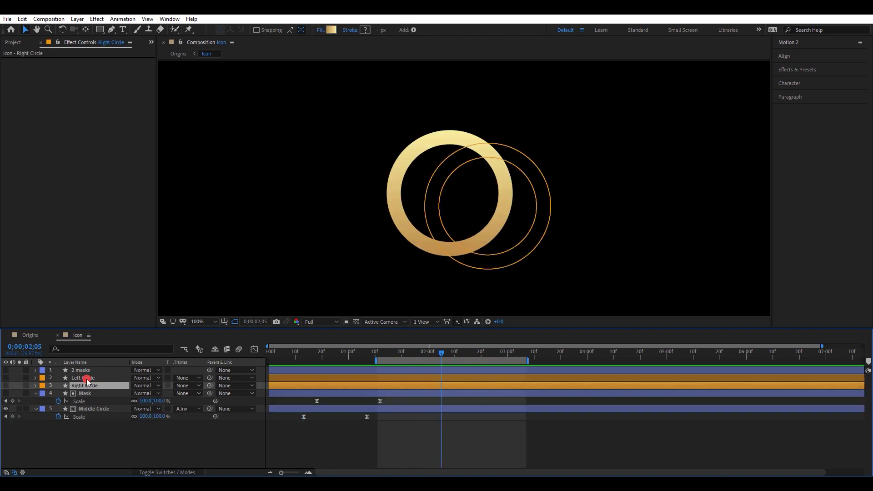
{"action": "left_click", "coordinate": [86, 378], "text": "shift"}
{"action": "left_click", "coordinate": [7, 380]}
{"action": "left_click", "coordinate": [351, 425]}
Add Position keyframes to Left Circle and Right Circle at 3:00 and 2:00.
{"action": "left_click", "coordinate": [507, 355]}
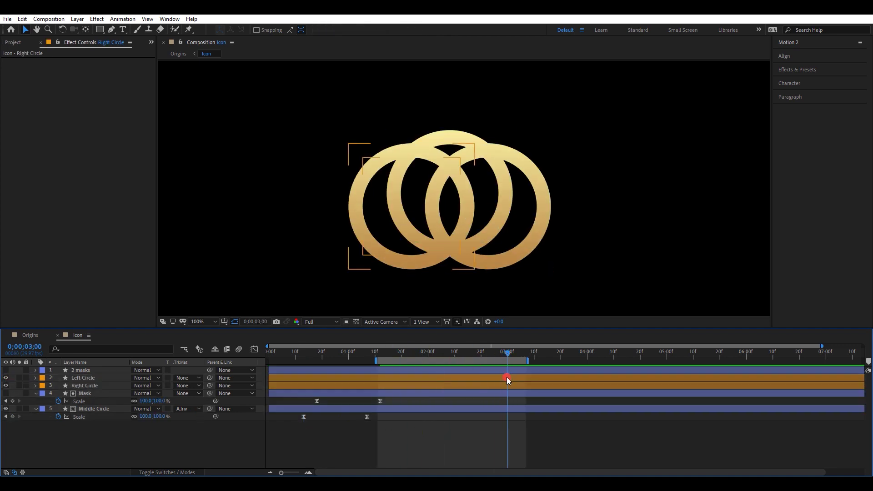
{"action": "left_click", "coordinate": [507, 378]}
{"action": "left_click", "coordinate": [505, 386], "text": "shift"}
{"action": "key", "text": "p"}
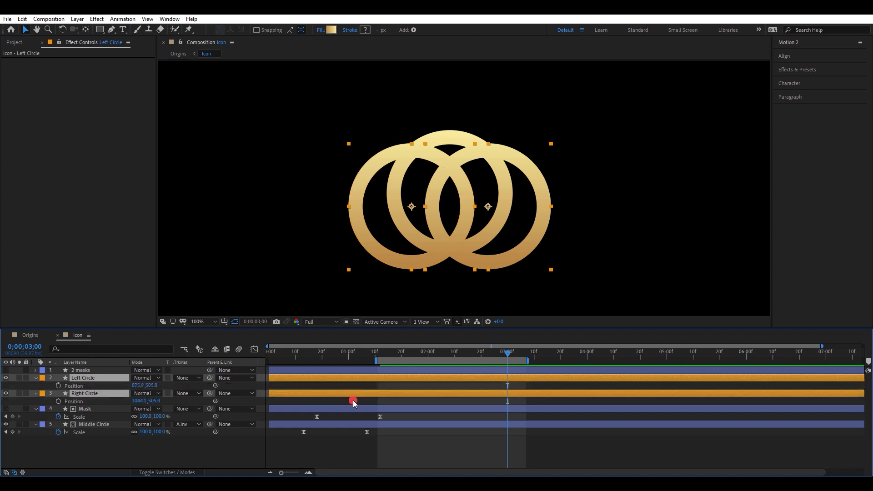
{"action": "left_click", "coordinate": [58, 386]}
{"action": "left_click", "coordinate": [428, 353]}
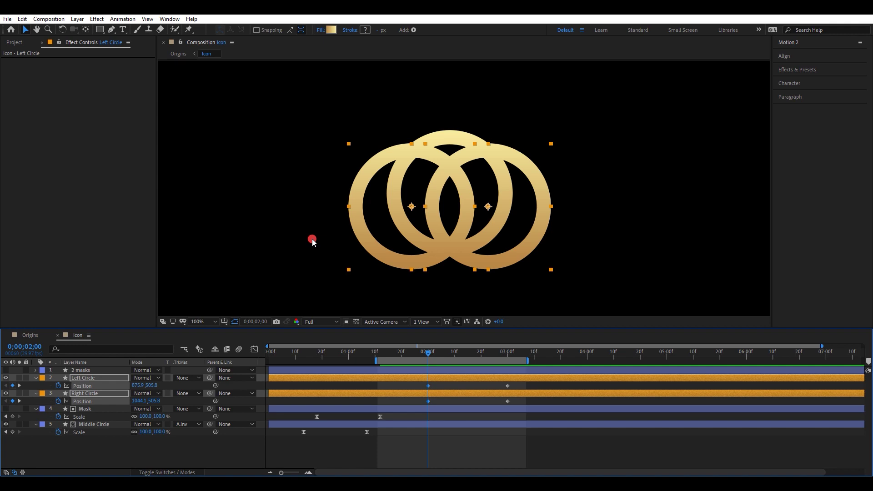
At 2:00, move Left Circle down and outward to about 678, 620 and Right Circle to about 1238, 617.
{"action": "left_click", "coordinate": [368, 242]}
{"action": "left_click_drag", "start_coordinate": [367, 242], "coordinate": [279, 295]}
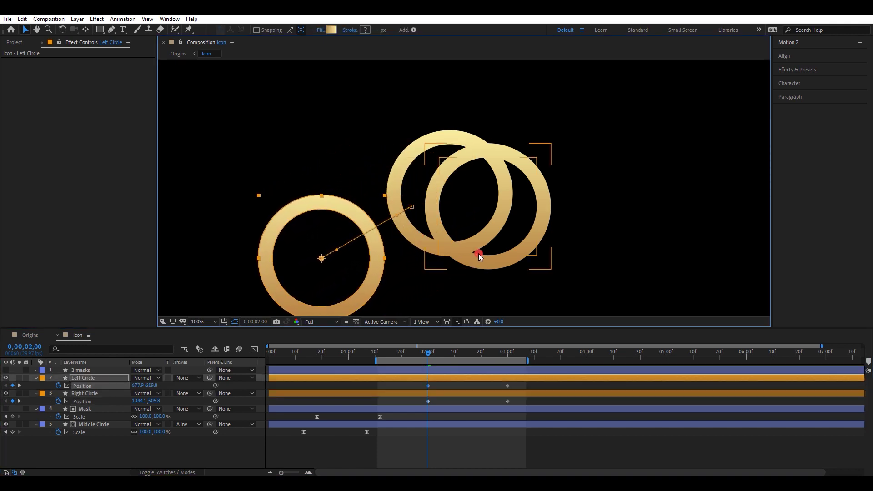
{"action": "left_click_drag", "start_coordinate": [534, 241], "coordinate": [623, 292]}
Apply Easy Ease to both circles' Position keyframes, lengthen the ease into the final keyframes in the speed graph, and preview the motion.
{"action": "left_click_drag", "start_coordinate": [518, 383], "coordinate": [424, 399]}
{"action": "right_click", "coordinate": [428, 385]}
{"action": "mouse_move", "coordinate": [453, 379]}
{"action": "left_click", "coordinate": [566, 410]}
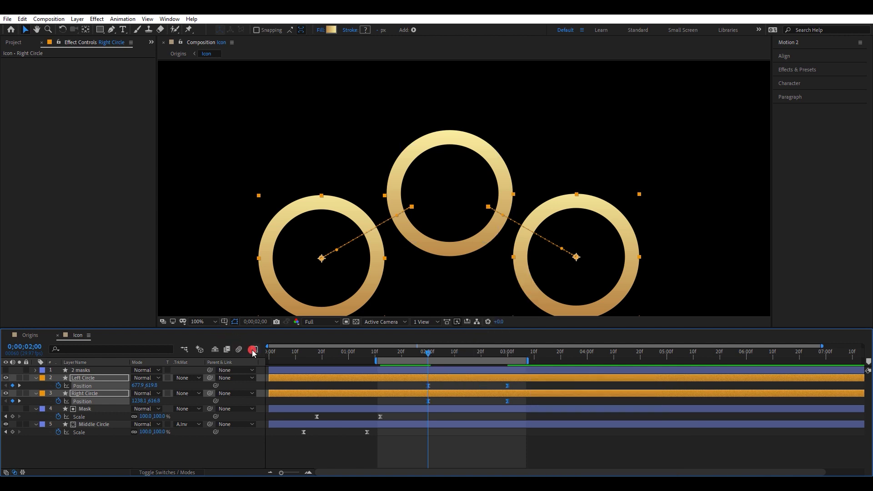
{"action": "left_click", "coordinate": [254, 349]}
{"action": "left_click_drag", "start_coordinate": [481, 449], "coordinate": [456, 449]}
{"action": "left_click", "coordinate": [258, 350]}
{"action": "left_click", "coordinate": [496, 385]}
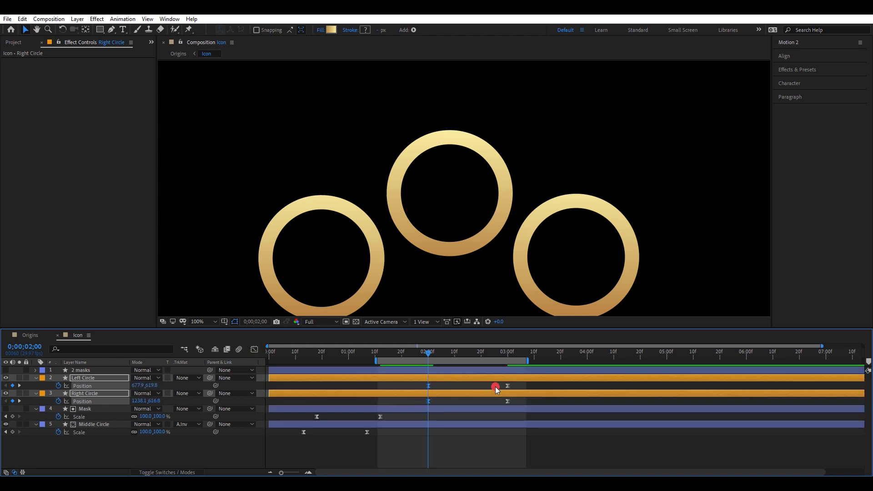
{"action": "key", "text": "space"}
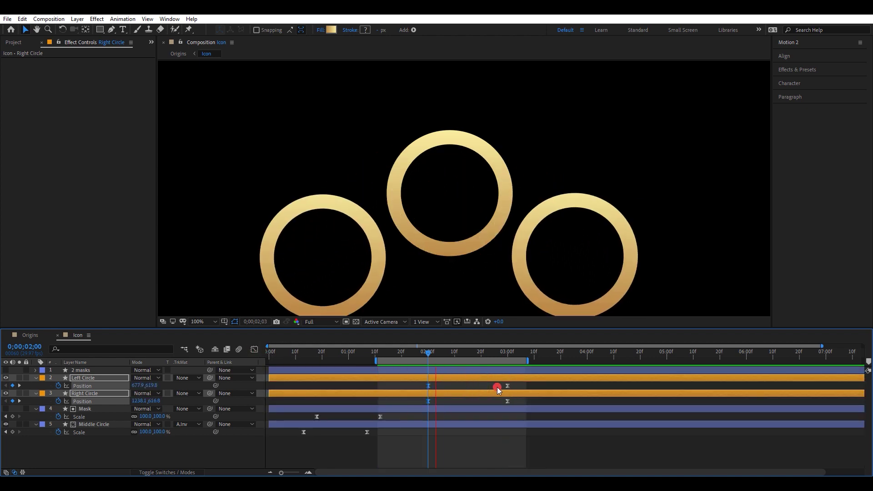
{"action": "left_click", "coordinate": [519, 444]}
Shift the Left and Right Circle Position keyframes to start at about frame 10 and pre-compose both layers as "2circles".
{"action": "left_click_drag", "start_coordinate": [511, 388], "coordinate": [297, 404]}
{"action": "right_click", "coordinate": [311, 398]}
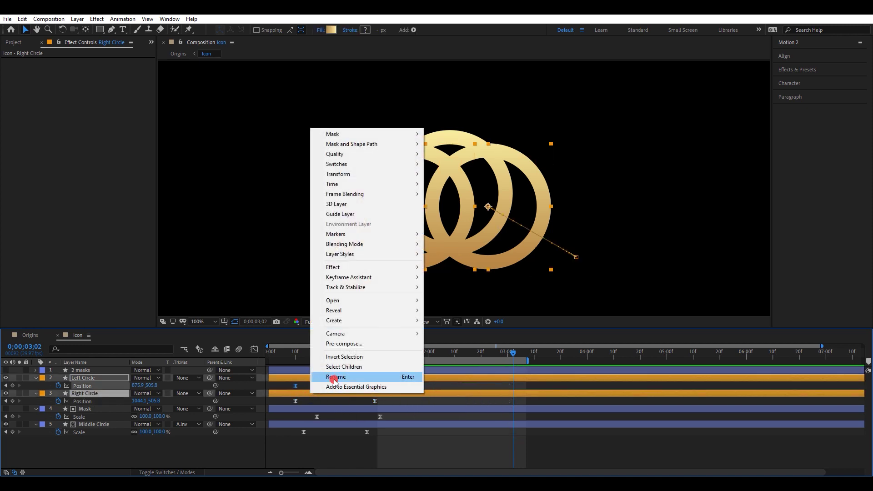
{"action": "left_click", "coordinate": [353, 346]}
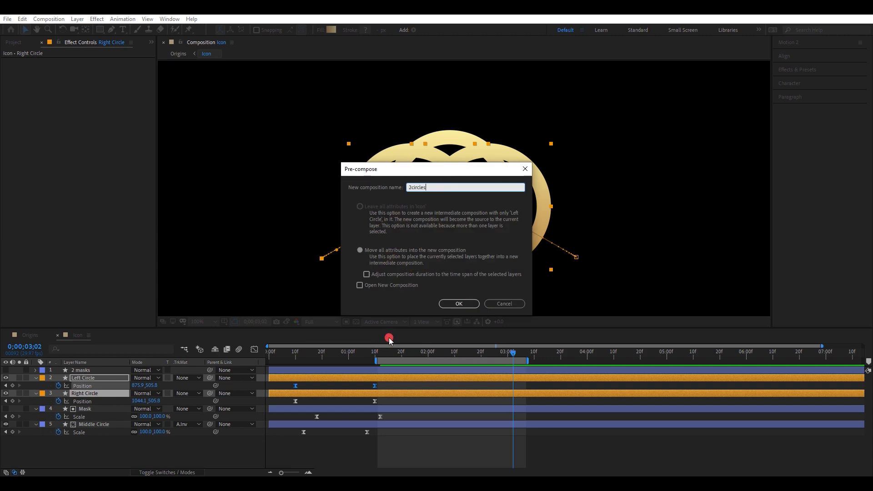
{"action": "key", "text": "Return"}
{"action": "left_click", "coordinate": [382, 408]}
Duplicate the Middle Circle layer and place the copy directly above 2circles in the layer stack.
{"action": "left_click", "coordinate": [93, 401]}
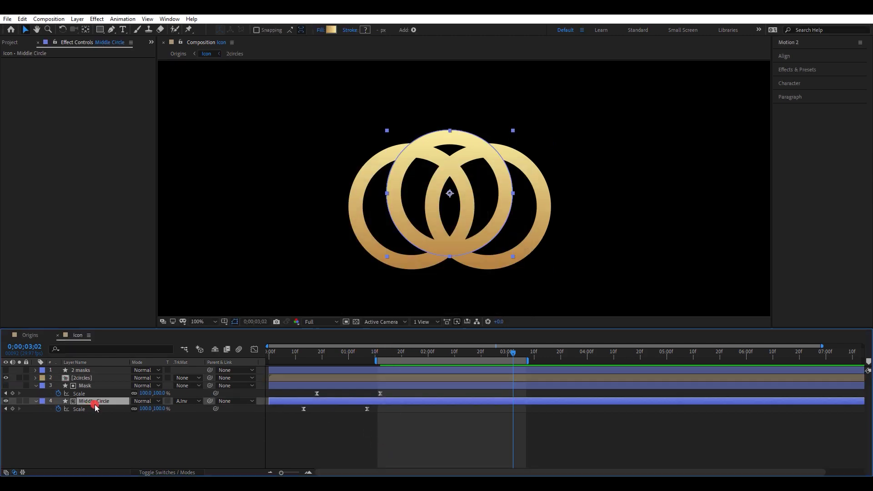
{"action": "key", "text": "ctrl+d"}
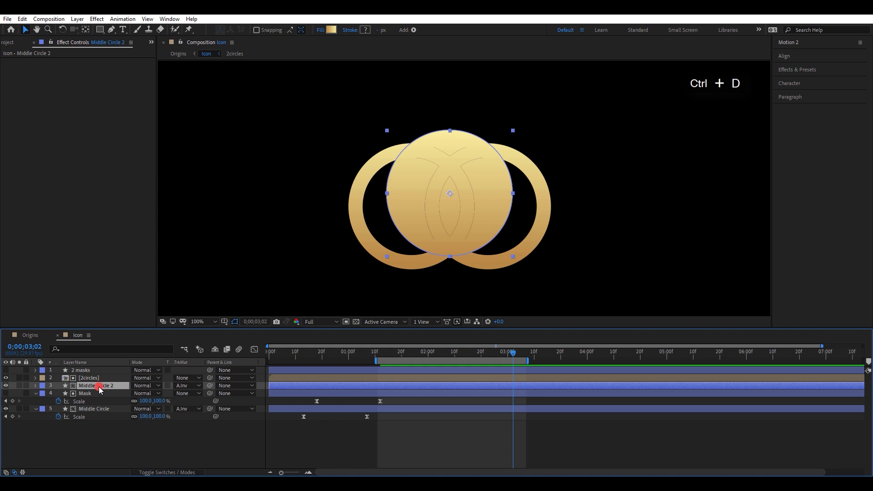
{"action": "left_click_drag", "start_coordinate": [100, 387], "coordinate": [91, 374]}
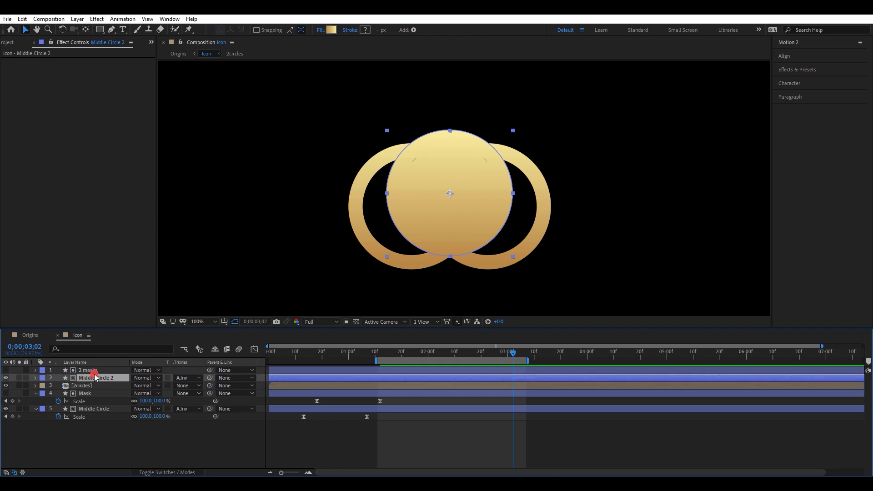
Give the duplicated circle layer a purple label and rename it "Mask 2".
{"action": "left_click", "coordinate": [40, 379]}
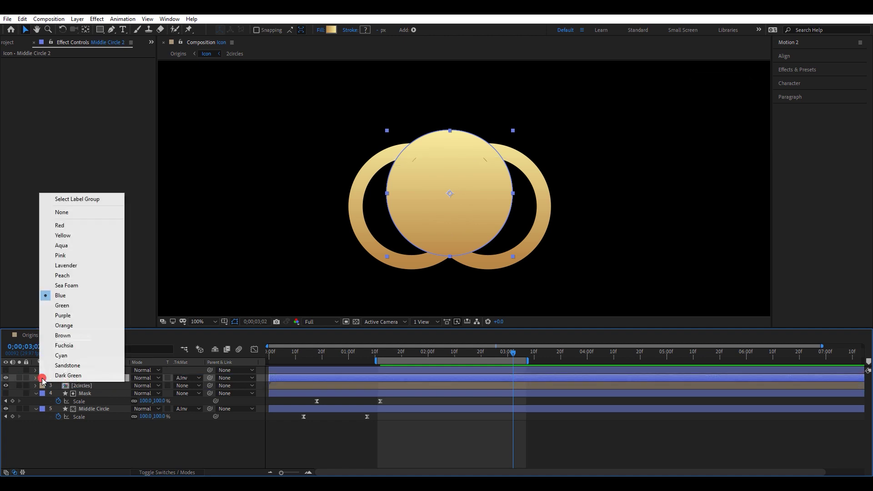
{"action": "left_click", "coordinate": [69, 316]}
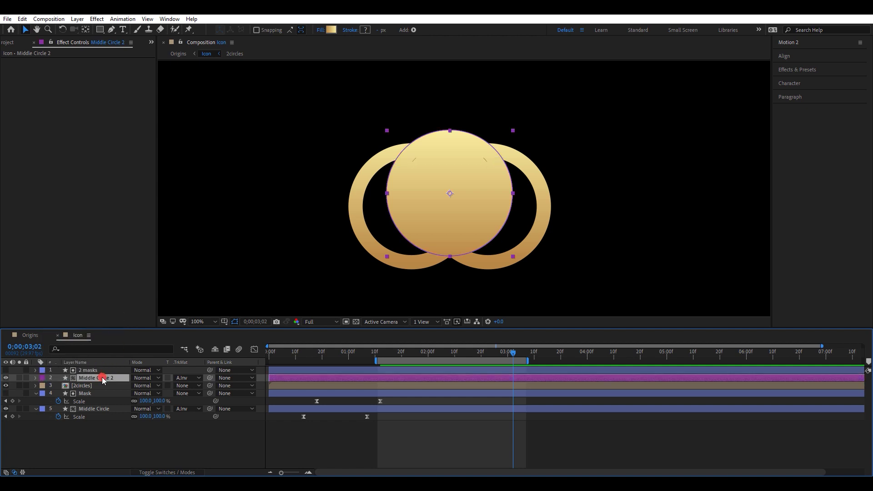
{"action": "key", "text": "Return"}
{"action": "type", "text": "Mask"}
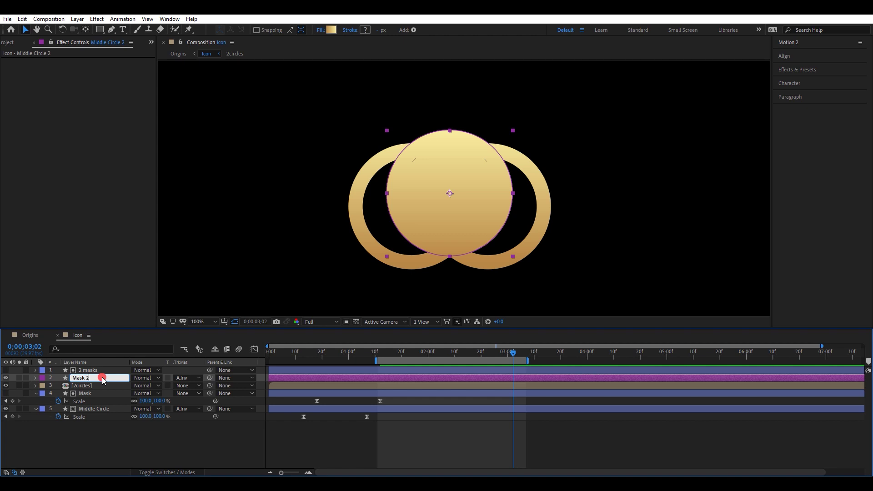
{"action": "key", "text": "Return"}
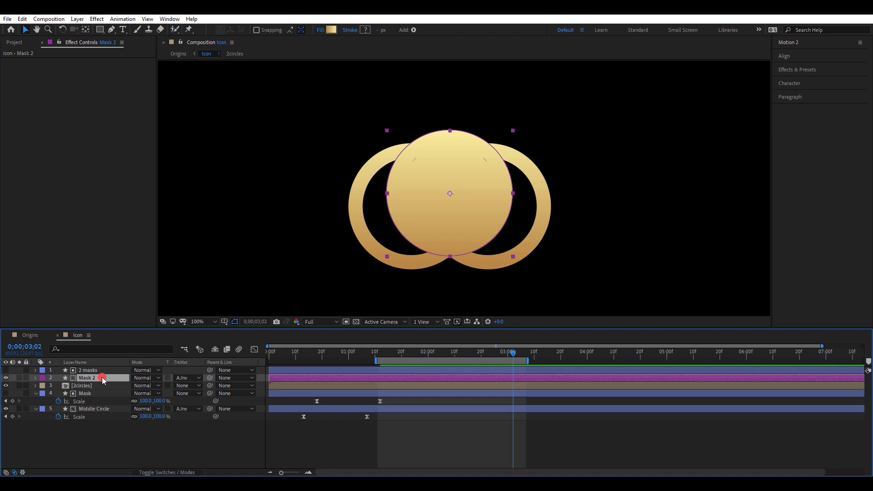
Remove the track matte from Mask 2 and set 2circles' track matte to Alpha Matte "Mask 2".
{"action": "key", "text": "F2"}
{"action": "left_click", "coordinate": [184, 378]}
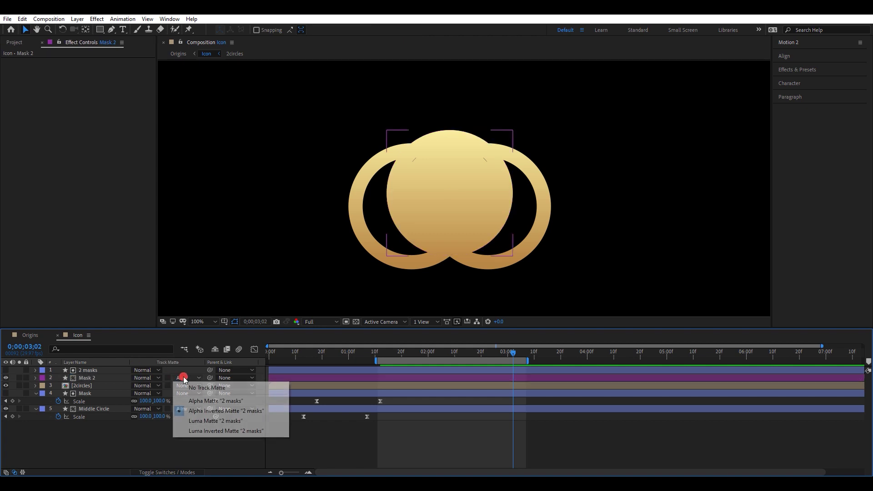
{"action": "left_click", "coordinate": [201, 388]}
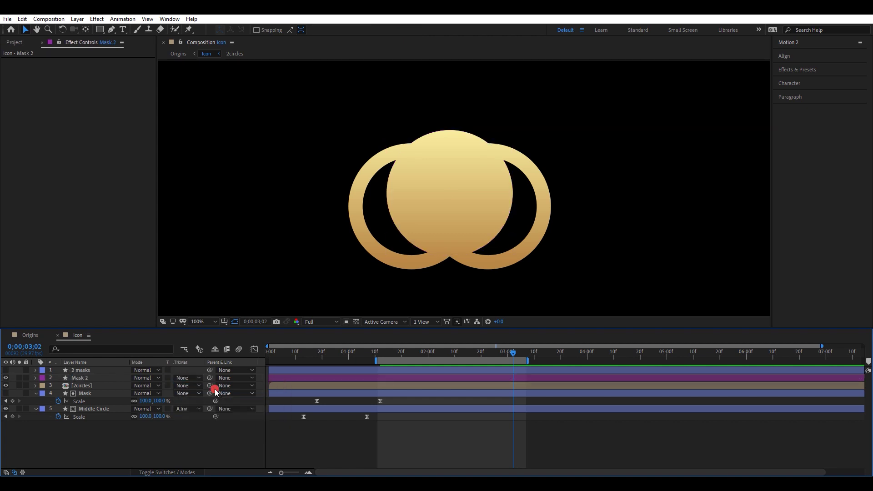
{"action": "left_click", "coordinate": [84, 385]}
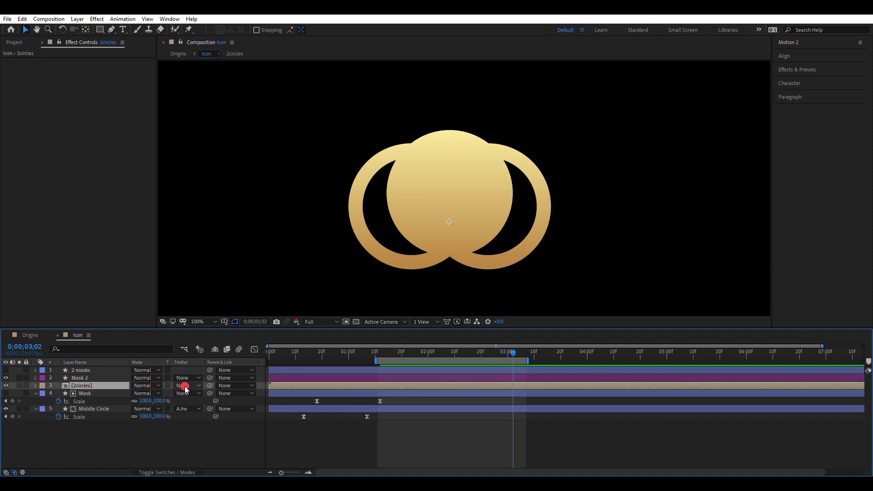
{"action": "left_click", "coordinate": [185, 389]}
{"action": "left_click", "coordinate": [200, 409]}
Delete all Scale keyframes from Mask 2, keeping its scale at 100%.
{"action": "left_click", "coordinate": [278, 359]}
{"action": "left_click_drag", "start_coordinate": [278, 359], "coordinate": [279, 360]}
{"action": "left_click", "coordinate": [293, 379]}
{"action": "key", "text": "u"}
{"action": "key", "text": "Delete"}
{"action": "left_click_drag", "start_coordinate": [323, 382], "coordinate": [372, 368]}
{"action": "left_click", "coordinate": [368, 386]}
{"action": "key", "text": "Delete"}
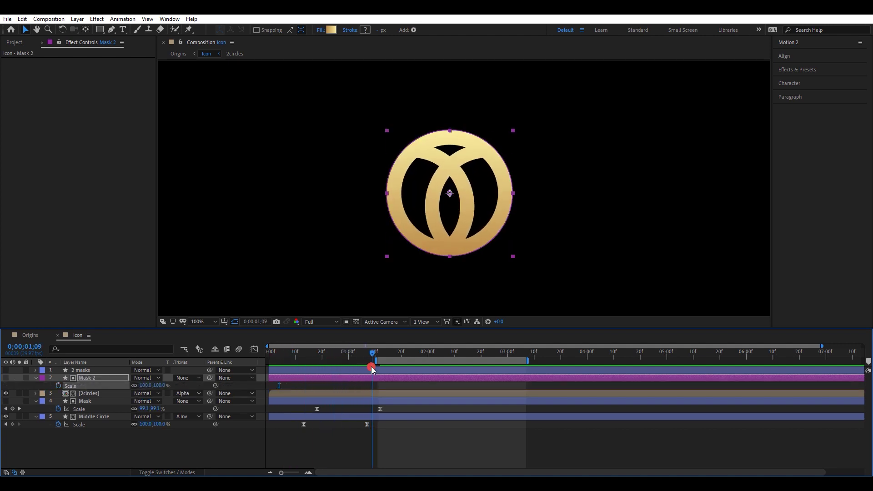
Delay the 2circles layer to start at about frame 18 and scrub through the result up to 2:06.
{"action": "left_click", "coordinate": [306, 384]}
{"action": "left_click", "coordinate": [304, 396]}
{"action": "left_click_drag", "start_coordinate": [304, 396], "coordinate": [346, 396]}
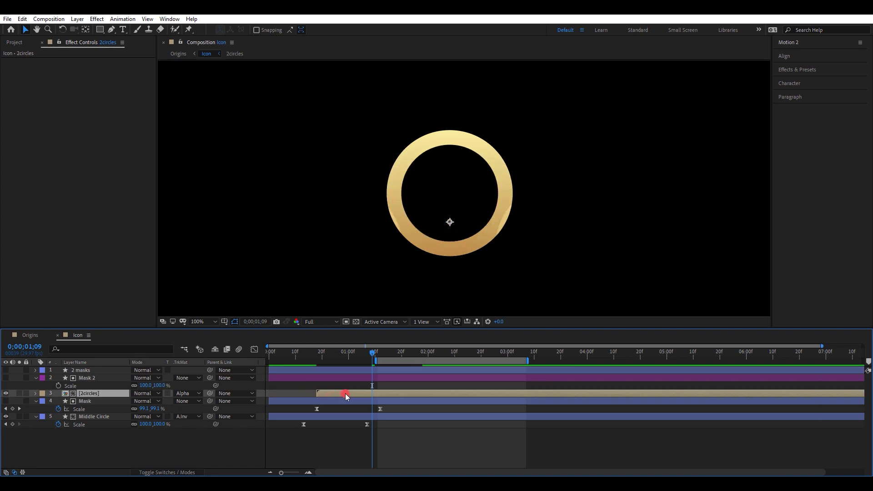
{"action": "left_click_drag", "start_coordinate": [301, 359], "coordinate": [441, 367]}
Move Mask 2 and 2circles below Middle Circle, extend the work area back to the start, and preview the animation.
{"action": "left_click", "coordinate": [405, 377]}
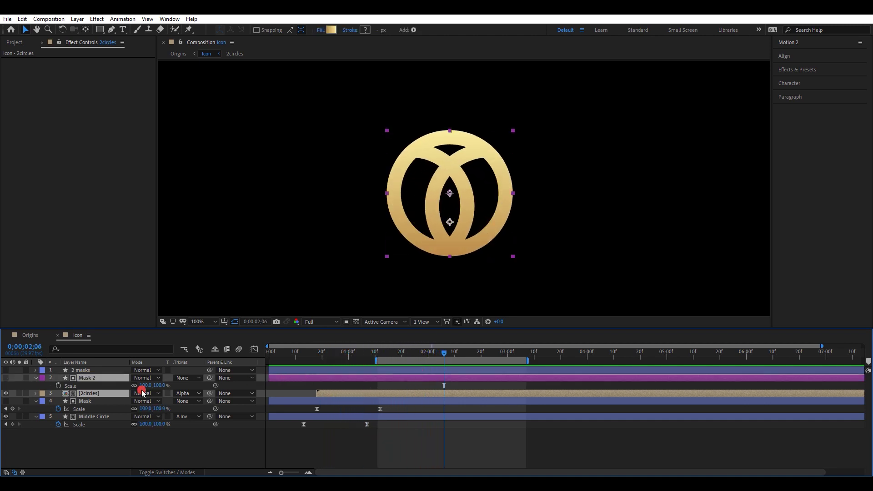
{"action": "left_click_drag", "start_coordinate": [98, 395], "coordinate": [102, 430]}
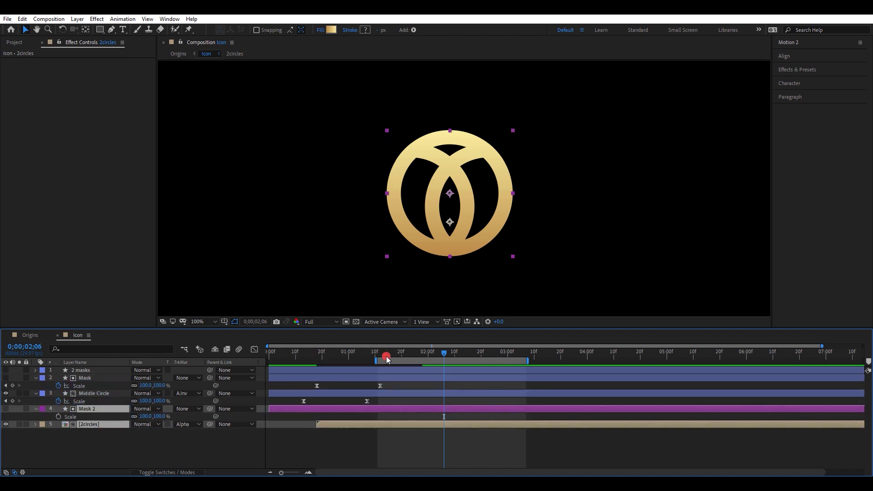
{"action": "left_click_drag", "start_coordinate": [373, 360], "coordinate": [277, 359]}
{"action": "left_click", "coordinate": [434, 433]}
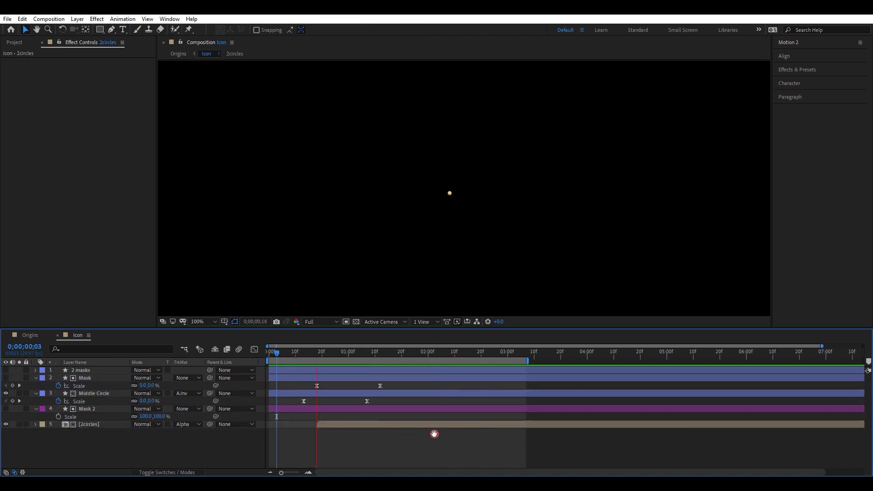
{"action": "left_click", "coordinate": [440, 437]}
Pre-compose Mask and Middle Circle as "Middle" and set its track matte to Alpha Inverted Matte "2 masks".
{"action": "left_click", "coordinate": [95, 394]}
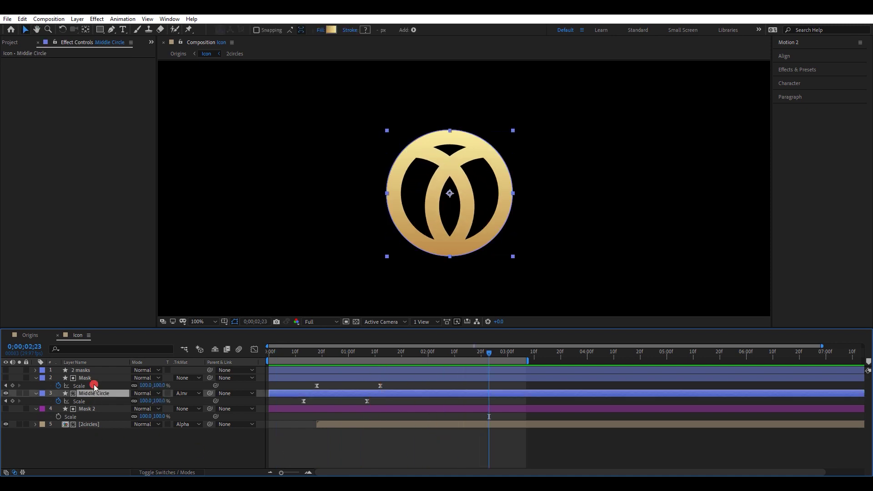
{"action": "left_click", "coordinate": [93, 378], "text": "shift"}
{"action": "right_click", "coordinate": [95, 380]}
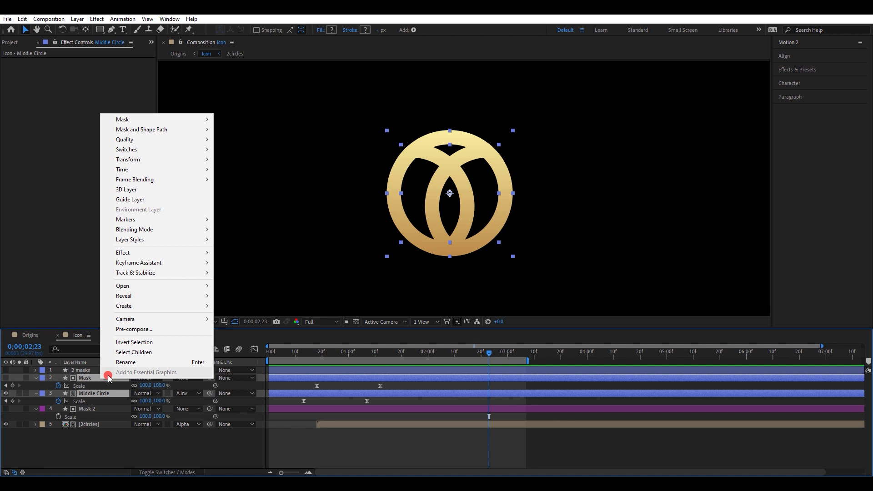
{"action": "left_click", "coordinate": [135, 331]}
{"action": "type", "text": "Middle"}
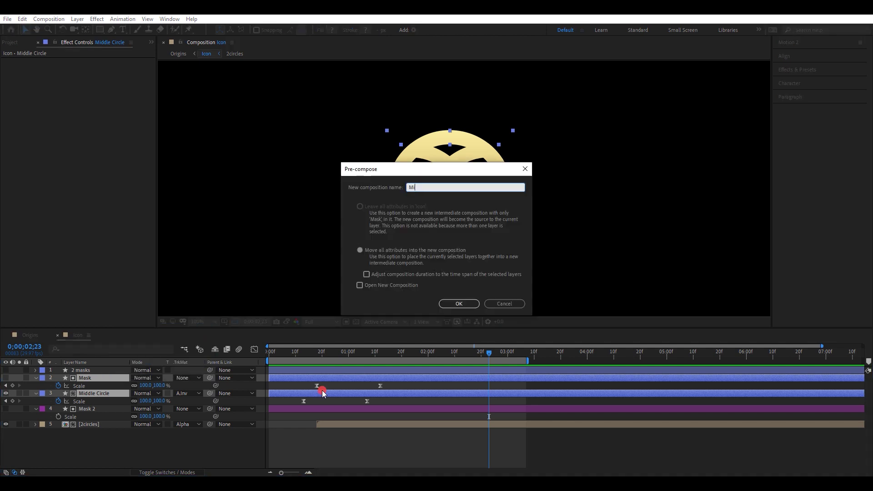
{"action": "key", "text": "Return"}
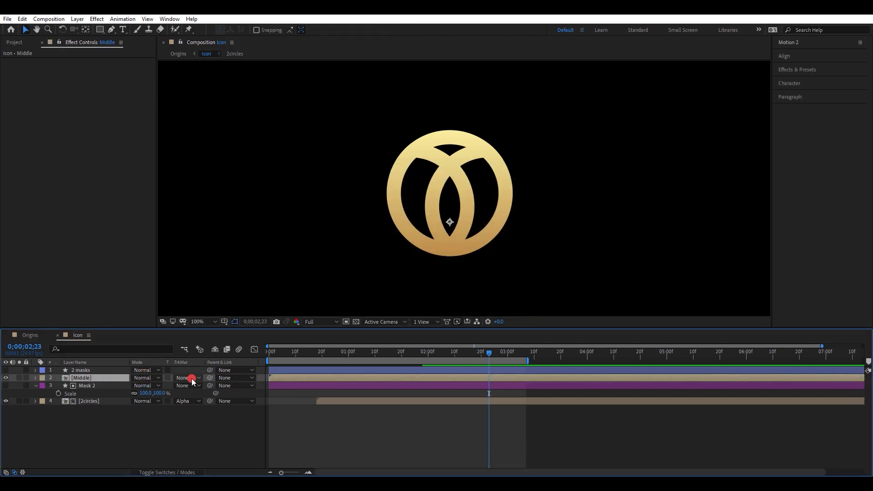
{"action": "left_click", "coordinate": [192, 380]}
{"action": "left_click", "coordinate": [213, 412]}
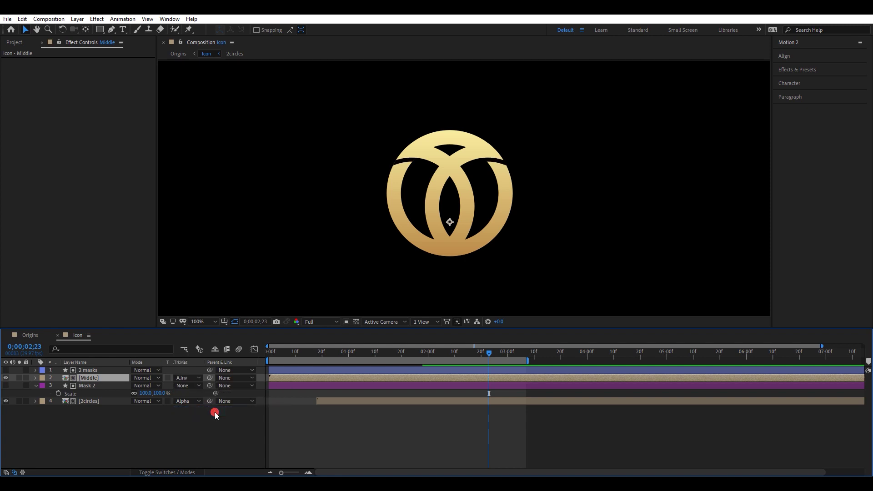
Trim the start of the 2 masks layer to 1:16 and preview the icon animation from the beginning.
{"action": "left_click_drag", "start_coordinate": [281, 357], "coordinate": [391, 358]}
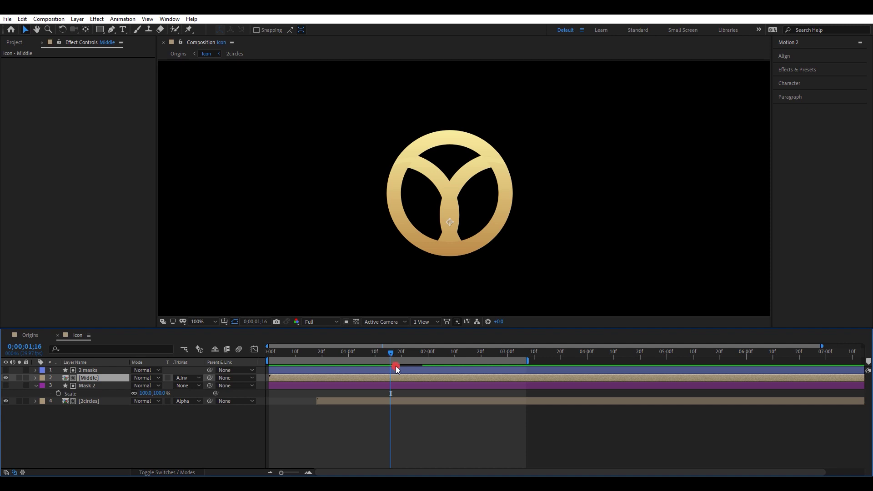
{"action": "left_click", "coordinate": [397, 369]}
{"action": "key", "text": "alt+bracketleft"}
{"action": "left_click_drag", "start_coordinate": [322, 355], "coordinate": [253, 362]}
{"action": "left_click", "coordinate": [405, 423]}
{"action": "key", "text": "space"}
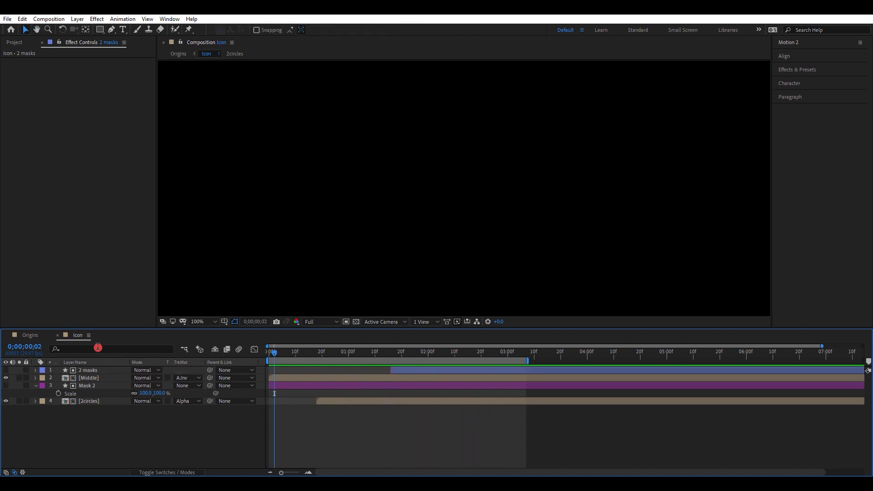
Close the Icon composition and open the Text composition from Origins.
{"action": "left_click", "coordinate": [59, 335]}
{"action": "left_click", "coordinate": [304, 396]}
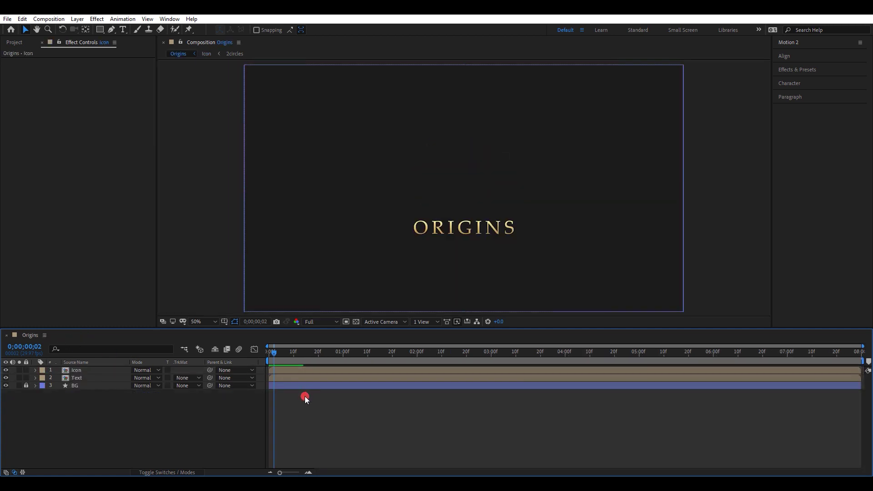
{"action": "double_click", "coordinate": [86, 378]}
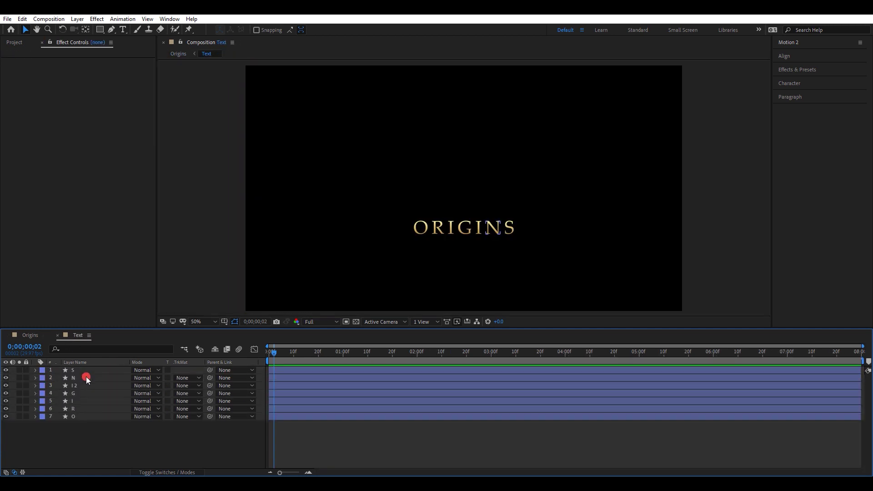
Show the rulers and place a horizontal guide along the bottom edge of the ORIGINS letters.
{"action": "key", "text": "ctrl+r"}
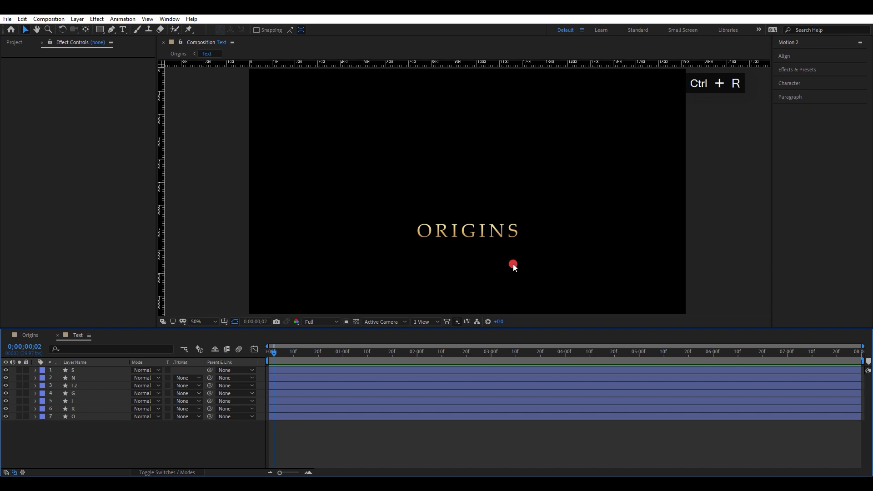
{"action": "key", "text": "period"}
{"action": "left_click_drag", "start_coordinate": [569, 268], "coordinate": [570, 198]}
{"action": "key", "text": "v"}
{"action": "left_click_drag", "start_coordinate": [528, 64], "coordinate": [539, 220]}
Add Position keyframes to all seven letter layers at 2:00, and at 1:00 move them straight down below the guide to about y 917.
{"action": "left_click_drag", "start_coordinate": [569, 188], "coordinate": [345, 236]}
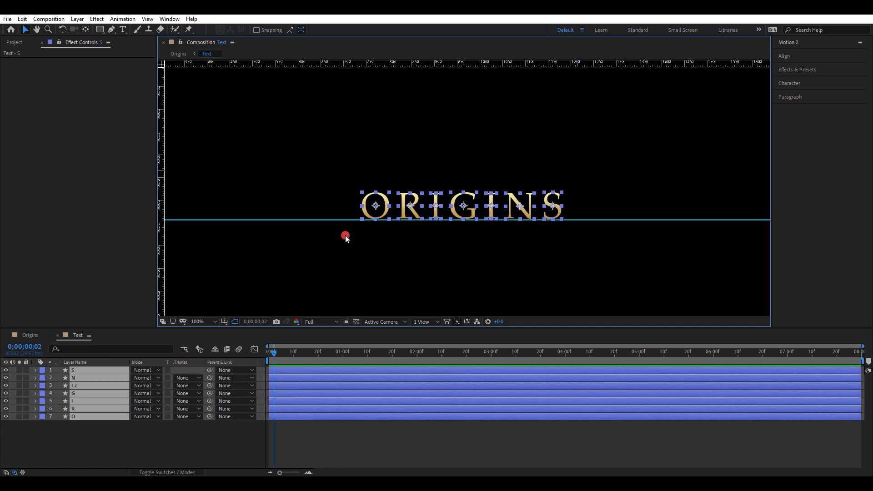
{"action": "left_click", "coordinate": [415, 352]}
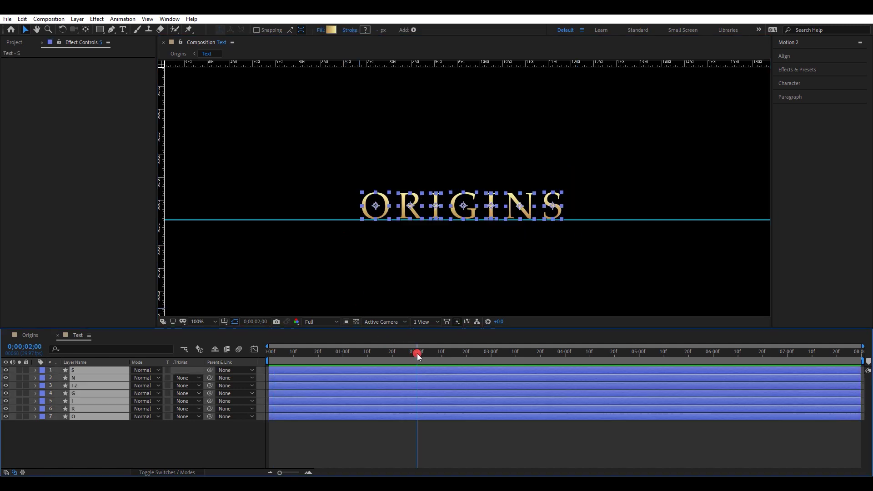
{"action": "key", "text": "alt+shift+p"}
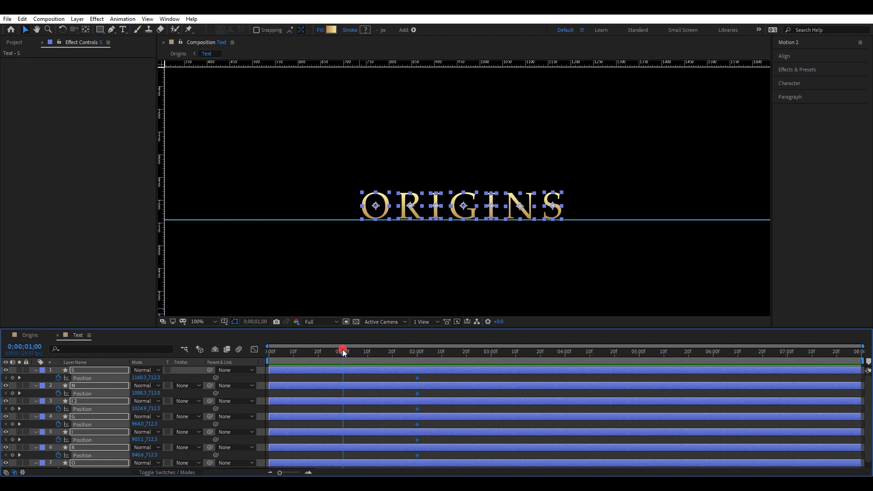
{"action": "left_click_drag", "start_coordinate": [560, 208], "coordinate": [557, 300]}
Apply Easy Ease to all the letters' Position keyframes and extend their speed-graph handles inward for a sharp mid-move peak.
{"action": "left_click_drag", "start_coordinate": [428, 377], "coordinate": [312, 468]}
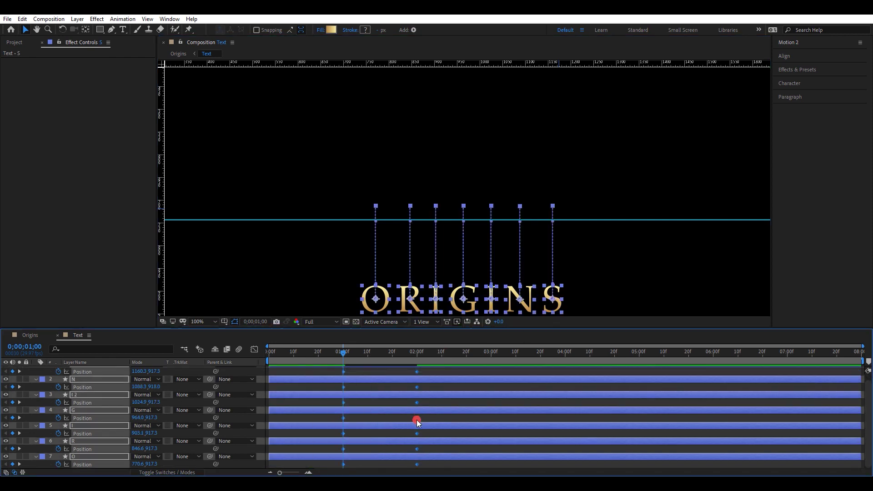
{"action": "right_click", "coordinate": [418, 422]}
{"action": "mouse_move", "coordinate": [440, 411]}
{"action": "left_click", "coordinate": [555, 345]}
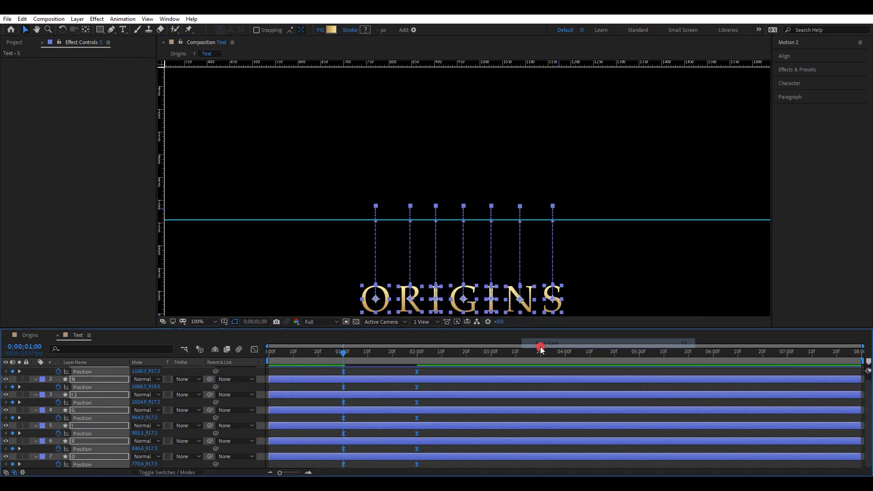
{"action": "left_click", "coordinate": [254, 350]}
{"action": "left_click_drag", "start_coordinate": [440, 407], "coordinate": [403, 461]}
{"action": "left_click_drag", "start_coordinate": [405, 449], "coordinate": [373, 450]}
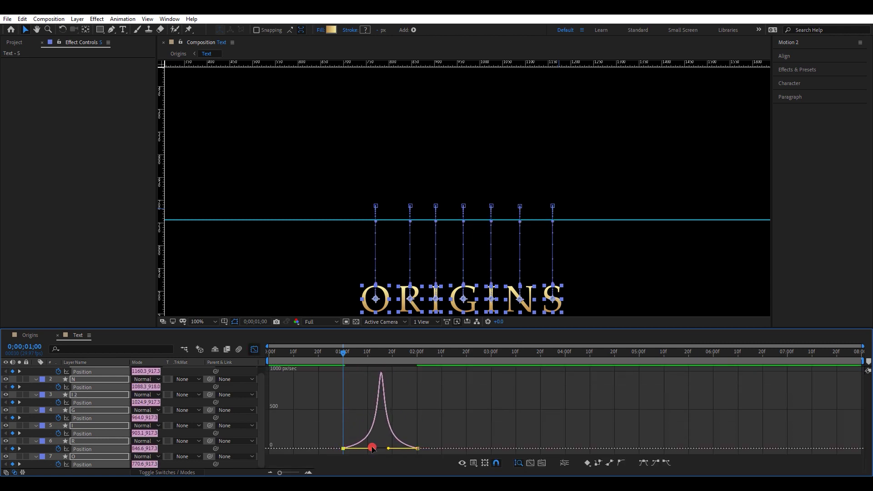
Set the work area from 1:00 to just past 2:07 and preview the letters' motion.
{"action": "key", "text": "b"}
{"action": "left_click", "coordinate": [435, 356]}
{"action": "key", "text": "n"}
{"action": "key", "text": "space"}
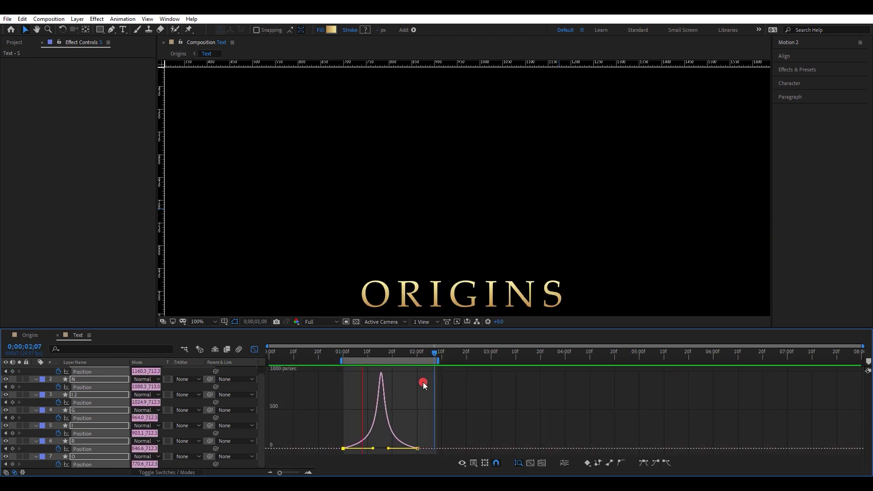
{"action": "key", "text": "space"}
Return to the layer bars, shift all the letters' first Position keyframes to about 1:06, and preview the faster rise.
{"action": "key", "text": "shift+F3"}
{"action": "scroll", "coordinate": [413, 382], "scroll_direction": "up", "scroll_amount": 1}
{"action": "left_click_drag", "start_coordinate": [344, 381], "coordinate": [377, 383]}
{"action": "key", "text": "space"}
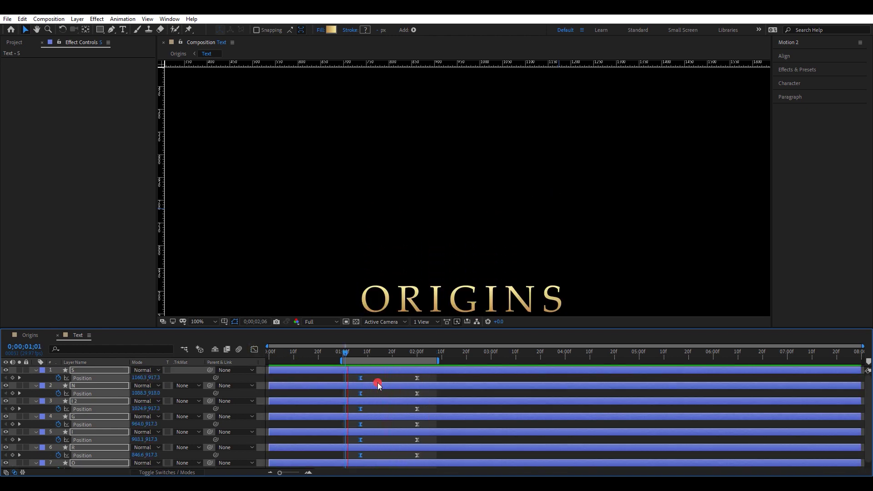
{"action": "key", "text": "space"}
{"action": "left_click_drag", "start_coordinate": [362, 377], "coordinate": [358, 378]}
Keyframe the Opacity of all seven letters at 100% at 1:20 and 0% at 1:18.
{"action": "key", "text": "shift+t"}
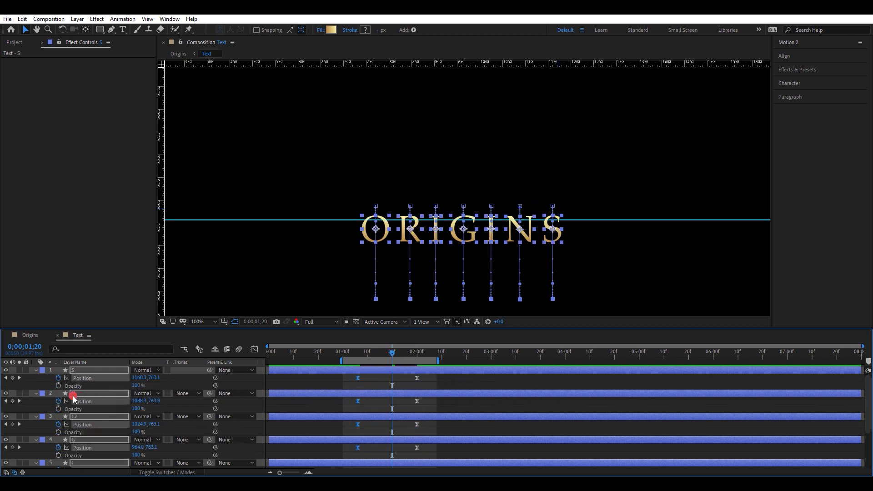
{"action": "left_click", "coordinate": [58, 385]}
{"action": "left_click_drag", "start_coordinate": [396, 357], "coordinate": [388, 356]}
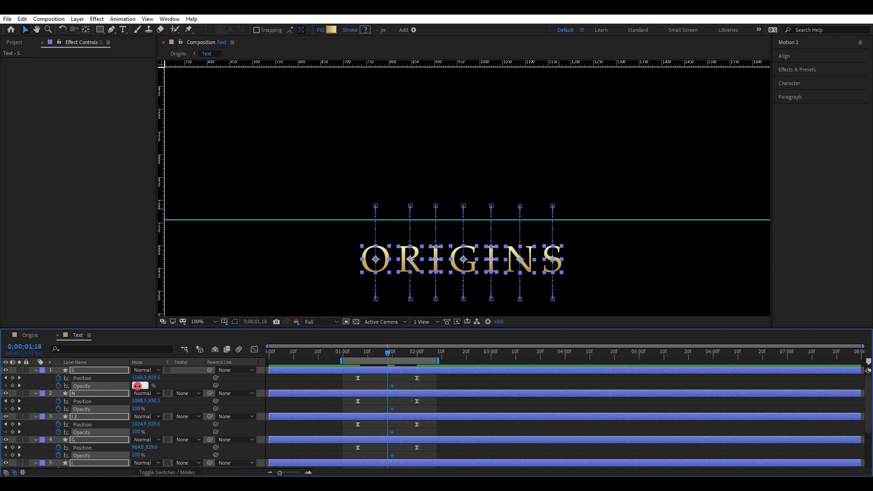
{"action": "type", "text": "0"}
{"action": "key", "text": "Return"}
Move all the letters' Opacity keyframes two frames later, to 1:20 and 1:22, and preview from 1:04.
{"action": "left_click_drag", "start_coordinate": [397, 380], "coordinate": [378, 469]}
{"action": "scroll", "coordinate": [382, 400], "scroll_direction": "up", "scroll_amount": 6}
{"action": "left_click_drag", "start_coordinate": [380, 354], "coordinate": [400, 354]}
{"action": "left_click_drag", "start_coordinate": [400, 386], "coordinate": [418, 387]}
{"action": "left_click_drag", "start_coordinate": [409, 353], "coordinate": [491, 355]}
{"action": "scroll", "coordinate": [506, 388], "scroll_direction": "down", "scroll_amount": 5}
{"action": "left_click", "coordinate": [353, 353]}
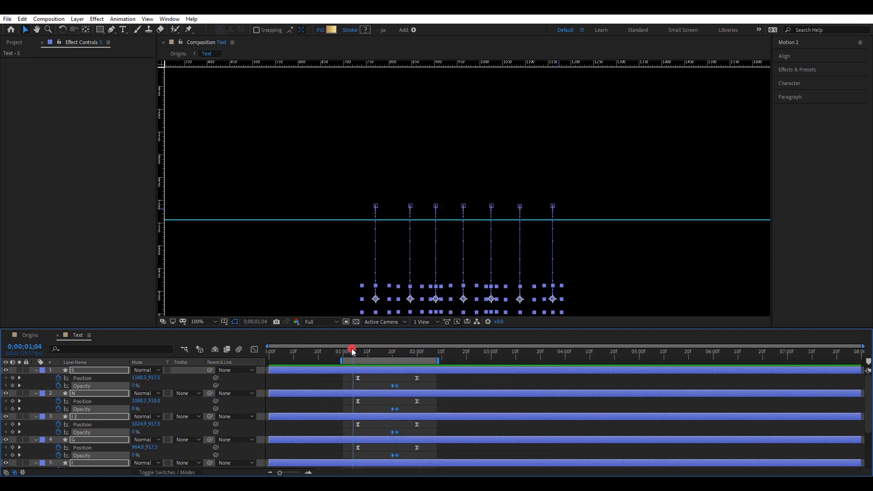
{"action": "left_click", "coordinate": [334, 265]}
{"action": "key", "text": "space"}
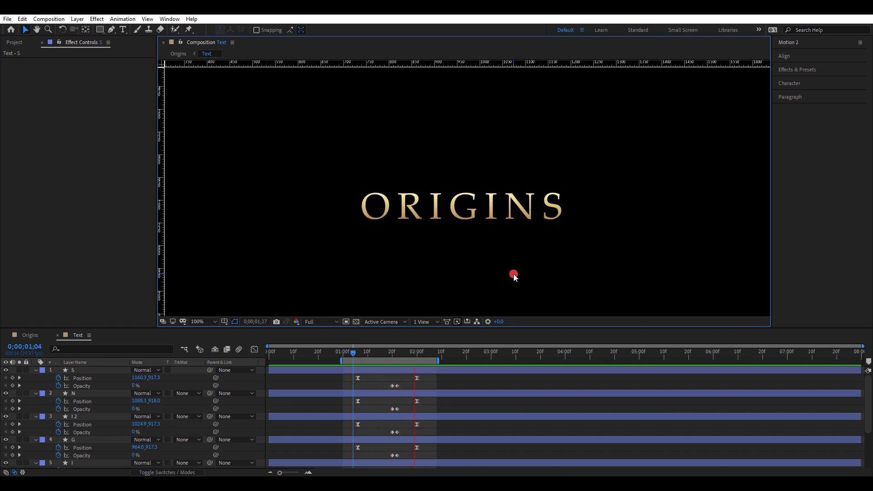
Go to about 2:02, remove the horizontal guide from the composition and hide the rulers.
{"action": "left_click", "coordinate": [422, 353]}
{"action": "left_click", "coordinate": [569, 231]}
{"action": "left_click_drag", "start_coordinate": [572, 220], "coordinate": [583, 48]}
{"action": "key", "text": "ctrl+r"}
Stagger the layers after O from R through S, starting each letter two frames later than the one before it.
{"action": "left_click_drag", "start_coordinate": [619, 123], "coordinate": [411, 244]}
{"action": "scroll", "coordinate": [375, 387], "scroll_direction": "down", "scroll_amount": 3}
{"action": "scroll", "coordinate": [356, 434], "scroll_direction": "up", "scroll_amount": 2}
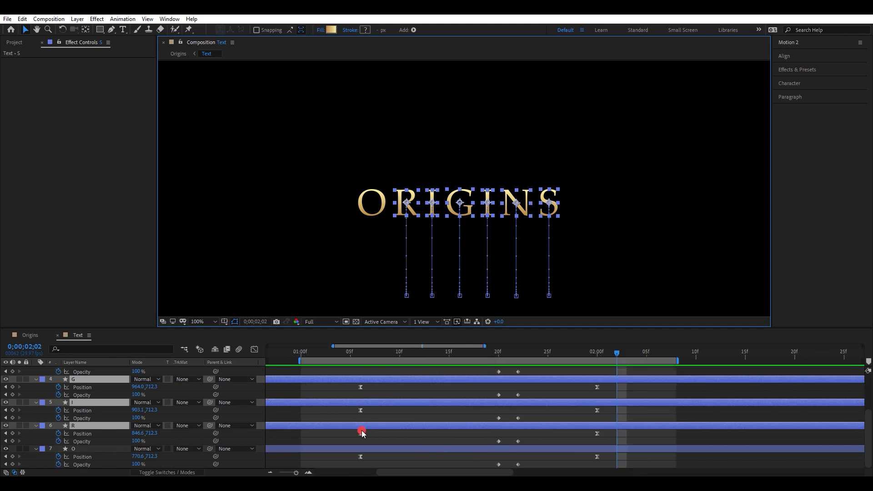
{"action": "scroll", "coordinate": [365, 427], "scroll_direction": "up", "scroll_amount": 1}
{"action": "left_click_drag", "start_coordinate": [376, 426], "coordinate": [416, 426]}
{"action": "left_click", "coordinate": [417, 426], "text": "ctrl"}
{"action": "left_click_drag", "start_coordinate": [409, 404], "coordinate": [447, 403]}
{"action": "left_click", "coordinate": [448, 403], "text": "ctrl"}
{"action": "left_click_drag", "start_coordinate": [453, 380], "coordinate": [576, 381]}
{"action": "left_click", "coordinate": [493, 381], "text": "ctrl"}
{"action": "left_click", "coordinate": [534, 380], "text": "ctrl"}
{"action": "left_click", "coordinate": [577, 381], "text": "ctrl"}
{"action": "scroll", "coordinate": [574, 378], "scroll_direction": "down", "scroll_amount": 5}
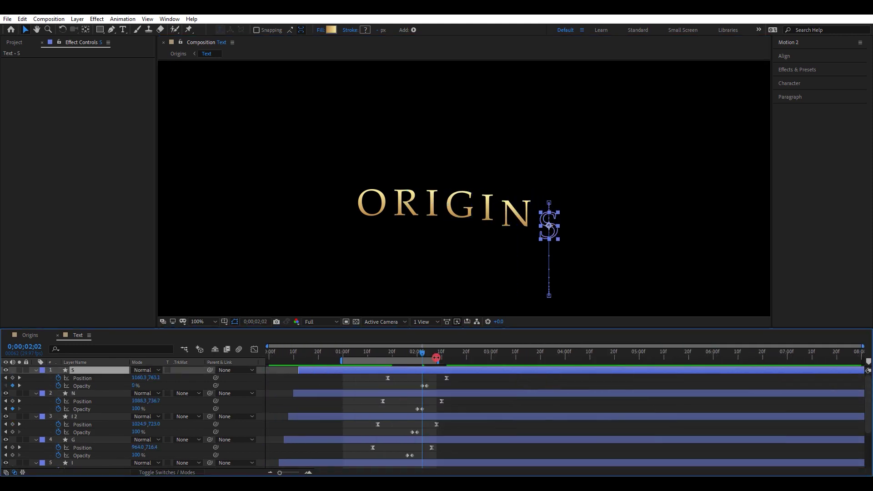
Extend the work area's end to about 2:22 and preview the staggered letters from 1:04.
{"action": "left_click_drag", "start_coordinate": [435, 360], "coordinate": [472, 359]}
{"action": "left_click", "coordinate": [353, 354]}
{"action": "key", "text": "space"}
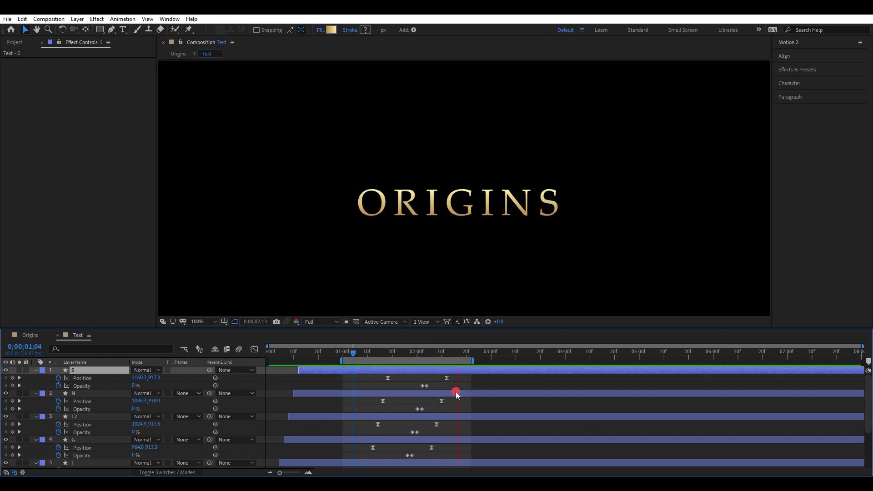
{"action": "left_click", "coordinate": [341, 355]}
Compress all the letters' keyframes in time until the S layer's last Position keyframe reaches about 2:06, and preview the result.
{"action": "left_click_drag", "start_coordinate": [455, 376], "coordinate": [315, 469]}
{"action": "scroll", "coordinate": [403, 394], "scroll_direction": "up", "scroll_amount": 3}
{"action": "mouse_move", "coordinate": [446, 377]}
{"action": "left_mouse_down"}
{"action": "mouse_move", "coordinate": [436, 379]}
{"action": "mouse_move", "coordinate": [453, 381]}
{"action": "left_mouse_up"}
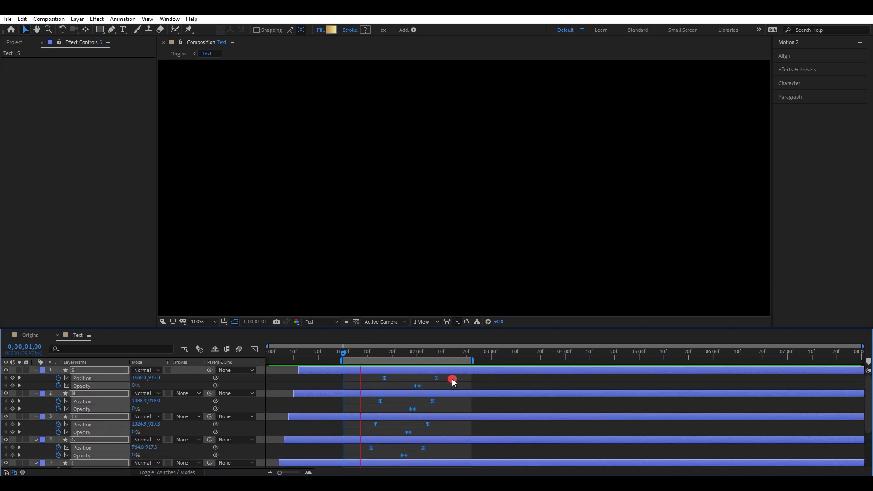
{"action": "left_click", "coordinate": [438, 379]}
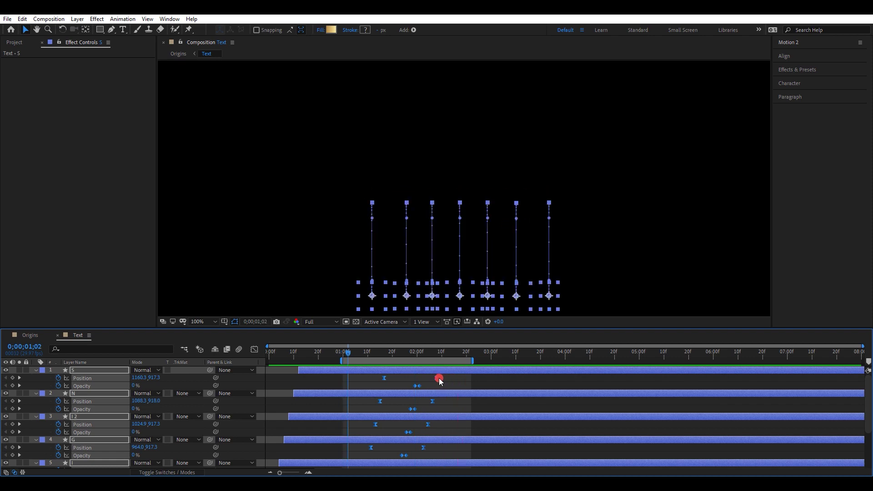
{"action": "left_click_drag", "start_coordinate": [435, 380], "coordinate": [432, 378]}
{"action": "key", "text": "space"}
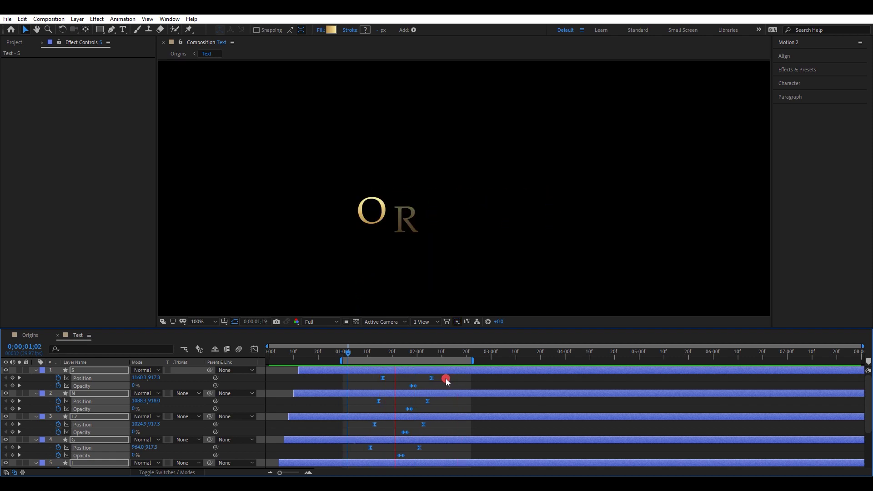
{"action": "key", "text": "space"}
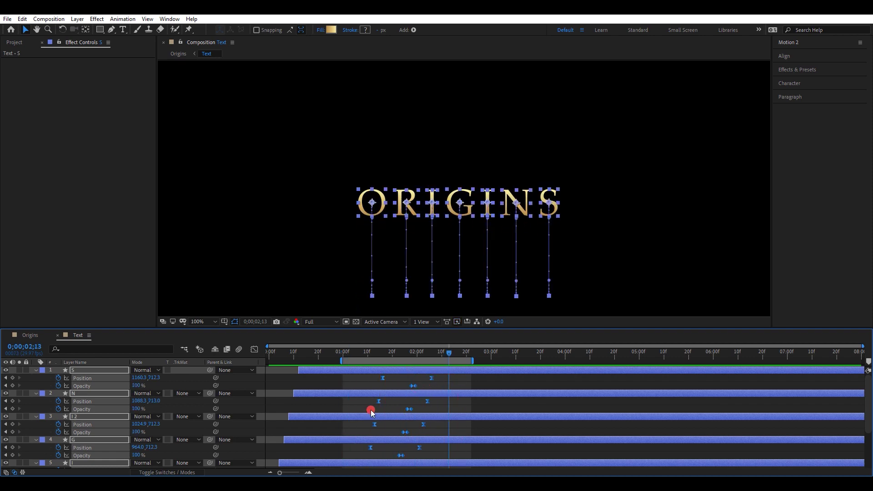
Shift all the letters' keyframes earlier so the R layer's first Position keyframe sits at about 0:10, and check the motion.
{"action": "scroll", "coordinate": [371, 410], "scroll_direction": "down", "scroll_amount": 3}
{"action": "left_click_drag", "start_coordinate": [362, 434], "coordinate": [294, 435]}
{"action": "key", "text": "space"}
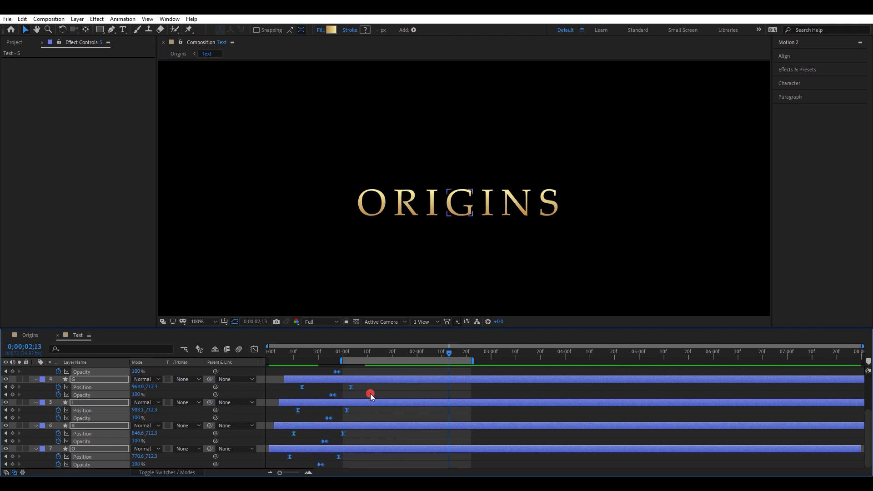
{"action": "left_click_drag", "start_coordinate": [293, 360], "coordinate": [375, 362]}
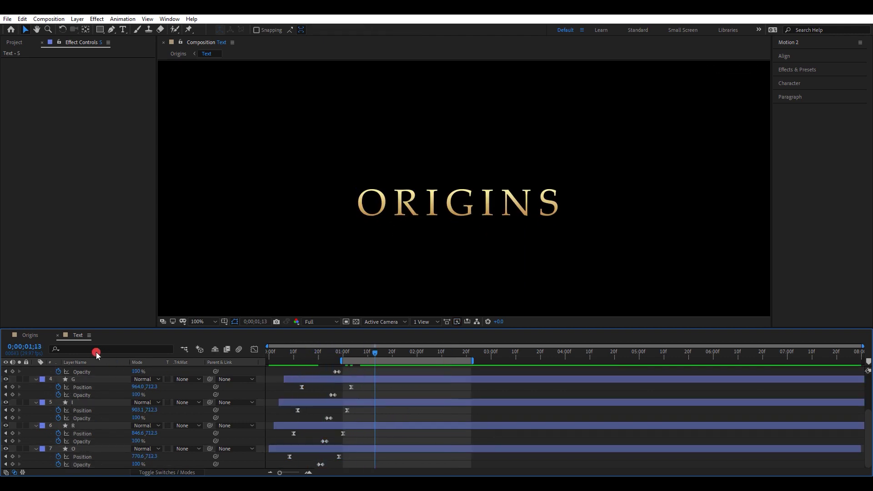
Close the Text composition and, in Origins, delay the Text layer so it starts at about 0:29.
{"action": "left_click", "coordinate": [56, 337]}
{"action": "left_click", "coordinate": [320, 401]}
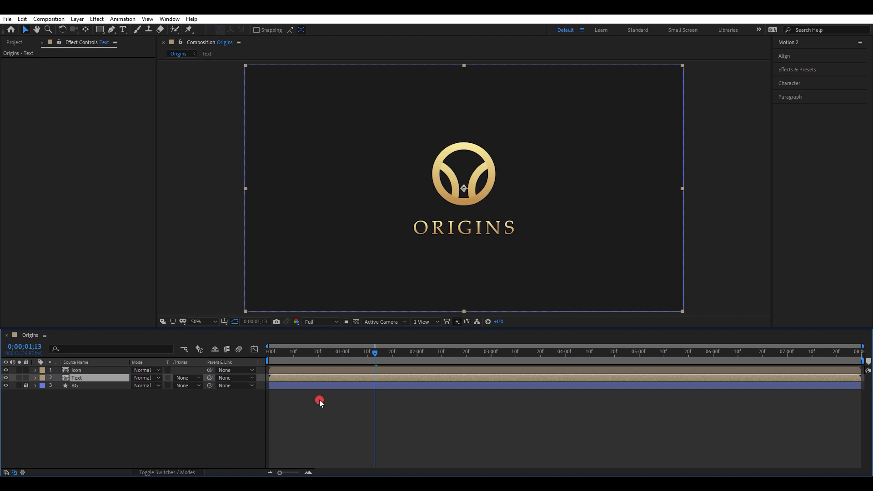
{"action": "left_click_drag", "start_coordinate": [275, 355], "coordinate": [391, 355]}
{"action": "left_click_drag", "start_coordinate": [280, 380], "coordinate": [350, 377]}
{"action": "left_click", "coordinate": [412, 395]}
End the Origins work area at about 5:01 and go to 3:08.
{"action": "left_click_drag", "start_coordinate": [466, 354], "coordinate": [640, 355]}
{"action": "key", "text": "n"}
{"action": "left_click", "coordinate": [511, 354]}
Select the Text and Icon layers and create a null that parents both using Motion 2.
{"action": "left_click", "coordinate": [427, 375]}
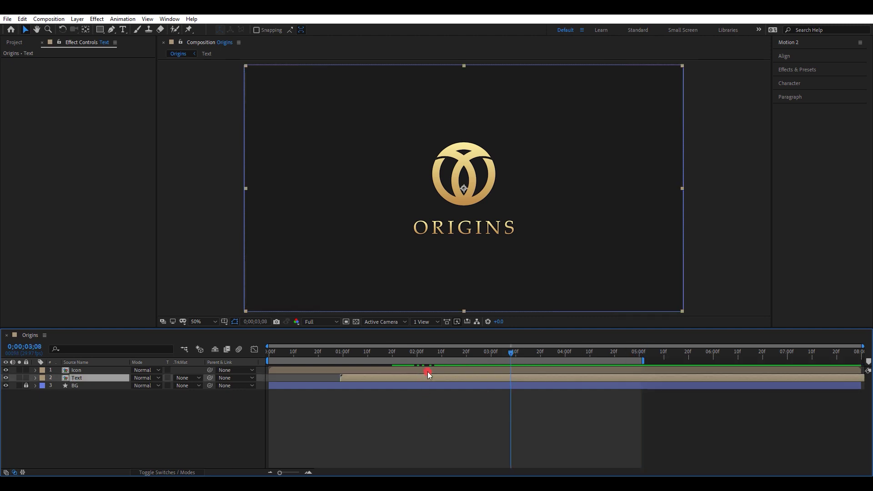
{"action": "left_click", "coordinate": [436, 369], "text": "shift"}
{"action": "left_click", "coordinate": [807, 40]}
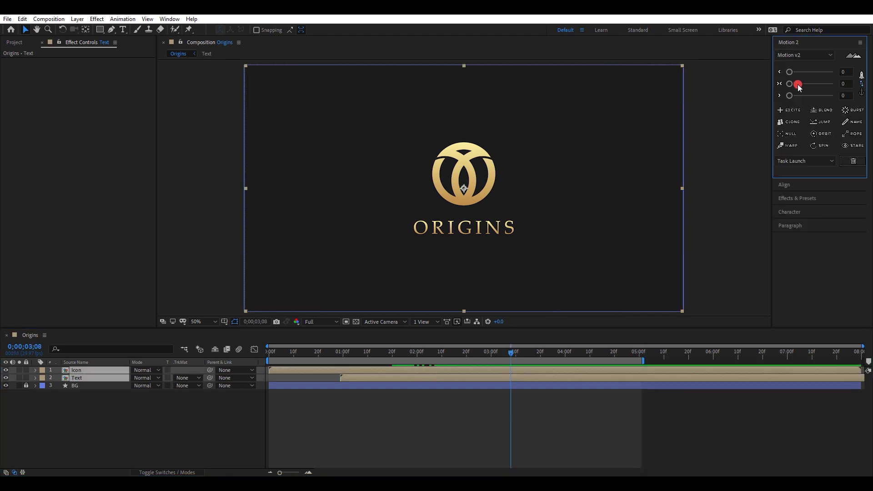
{"action": "left_click", "coordinate": [788, 134]}
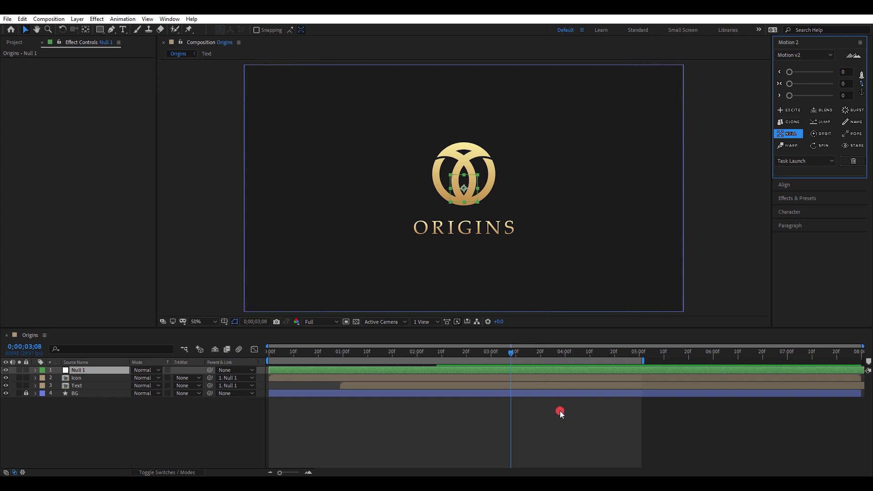
{"action": "left_click", "coordinate": [545, 426]}
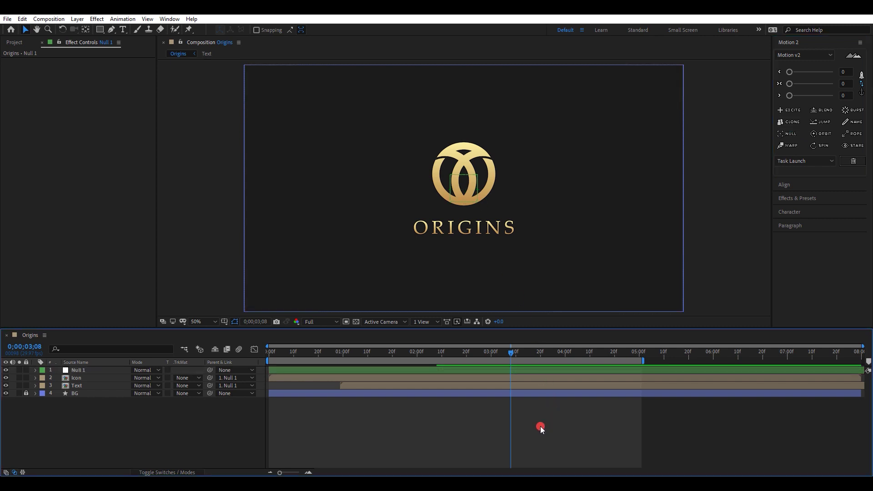
{"action": "right_click", "coordinate": [540, 426]}
{"action": "mouse_move", "coordinate": [644, 327]}
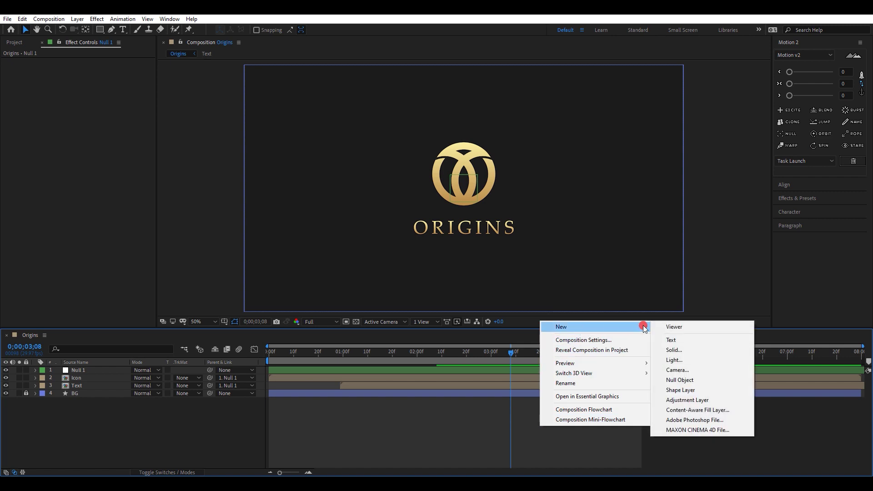
{"action": "left_click", "coordinate": [675, 381]}
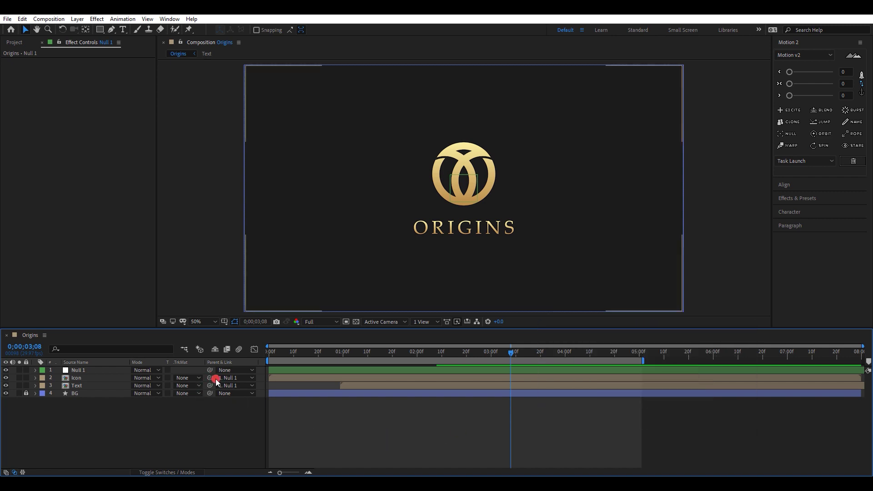
{"action": "left_click", "coordinate": [366, 421]}
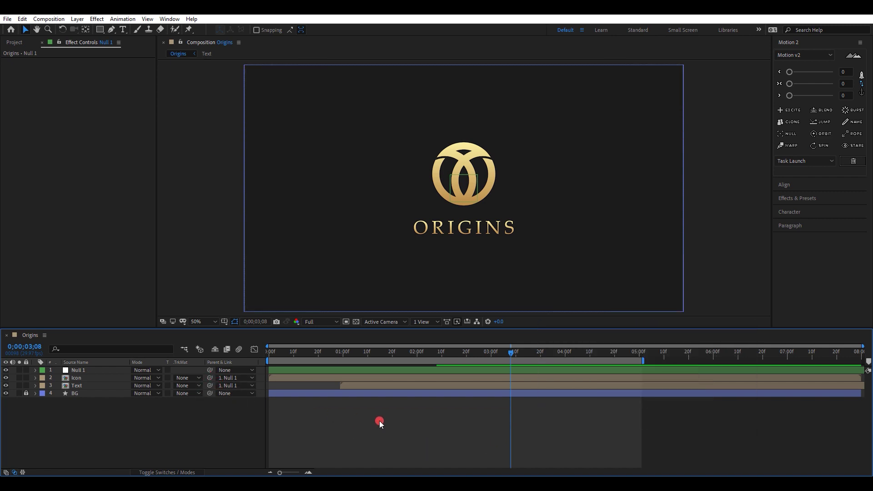
Add a Scale keyframe of 105% to the null layer at 0:11.
{"action": "left_click_drag", "start_coordinate": [504, 350], "coordinate": [296, 360]}
{"action": "left_click", "coordinate": [269, 371]}
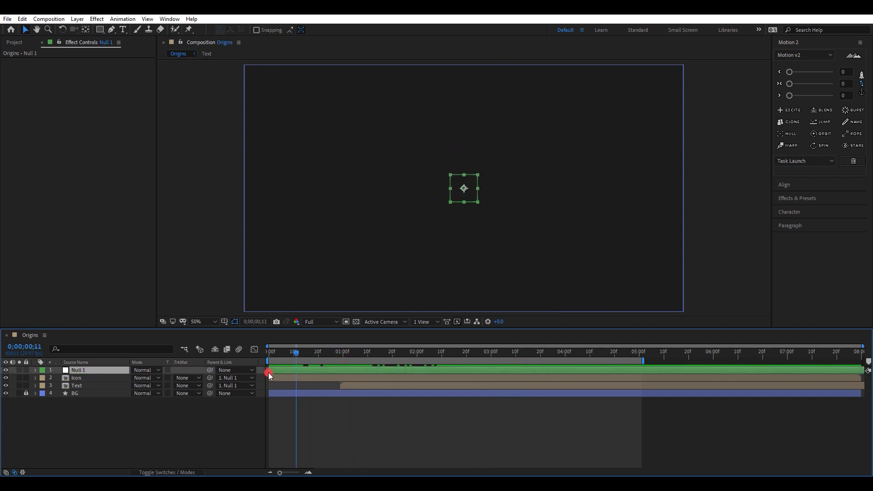
{"action": "key", "text": "s"}
{"action": "left_click", "coordinate": [58, 378]}
{"action": "left_click", "coordinate": [147, 377]}
{"action": "type", "text": "105.0,105.0"}
{"action": "key", "text": "Return"}
At 3:05, set the null's Scale to 85% to create the ending keyframe.
{"action": "left_click_drag", "start_coordinate": [468, 351], "coordinate": [503, 353]}
{"action": "left_click", "coordinate": [146, 378]}
{"action": "type", "text": "85"}
{"action": "key", "text": "Return"}
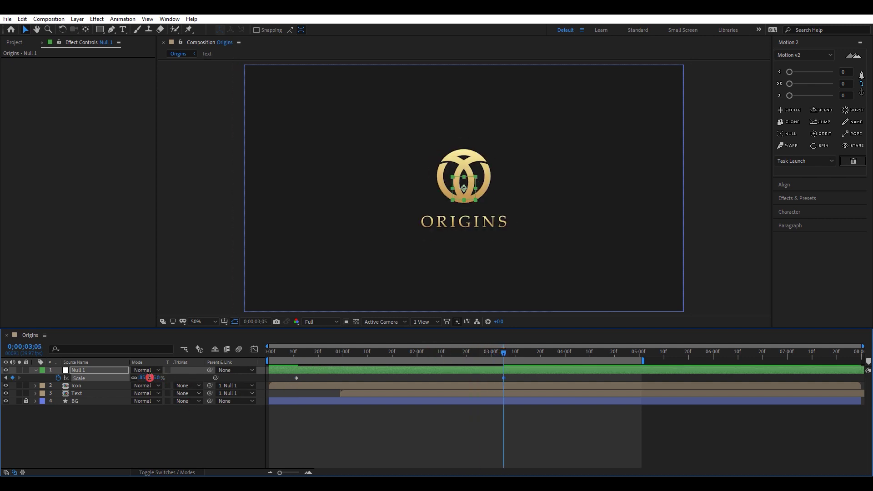
Apply Easy Ease to the null's Scale keyframes and pull both speed-graph handles inward for a steeper mid-move peak.
{"action": "right_click", "coordinate": [296, 378]}
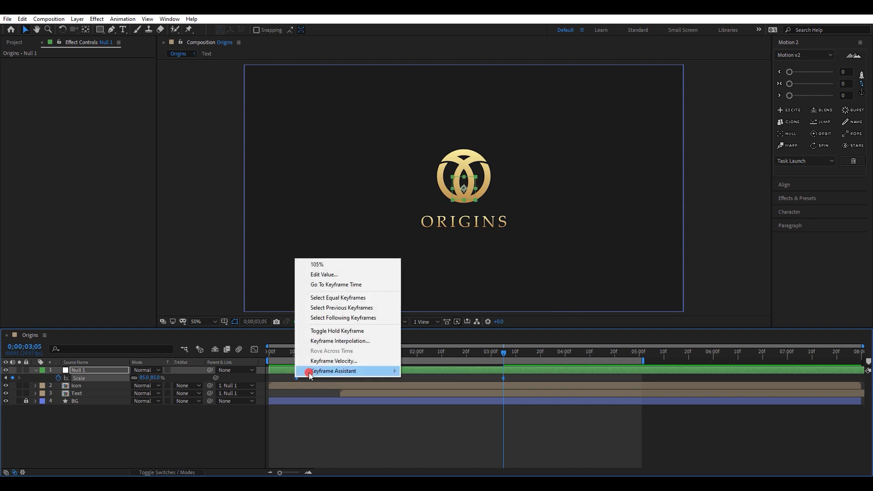
{"action": "mouse_move", "coordinate": [306, 376]}
{"action": "left_click", "coordinate": [431, 399]}
{"action": "left_click", "coordinate": [255, 350]}
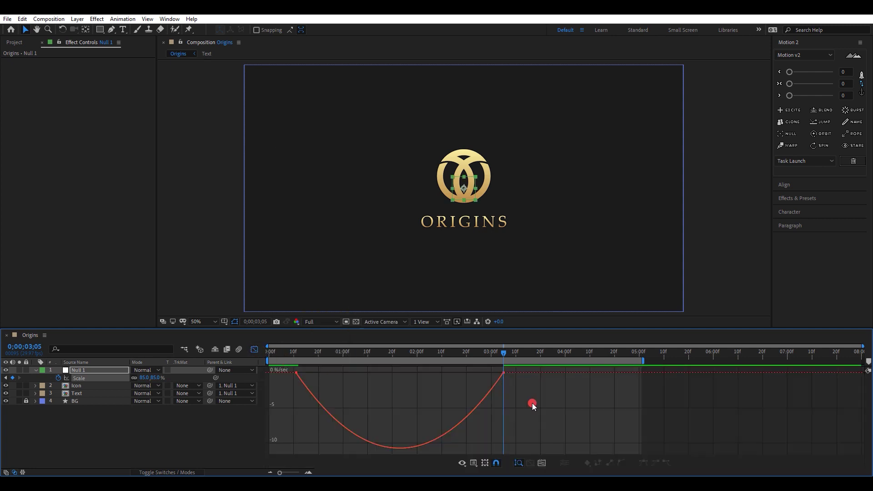
{"action": "left_click_drag", "start_coordinate": [476, 372], "coordinate": [429, 374]}
{"action": "left_click_drag", "start_coordinate": [346, 383], "coordinate": [362, 373]}
{"action": "left_click", "coordinate": [256, 350]}
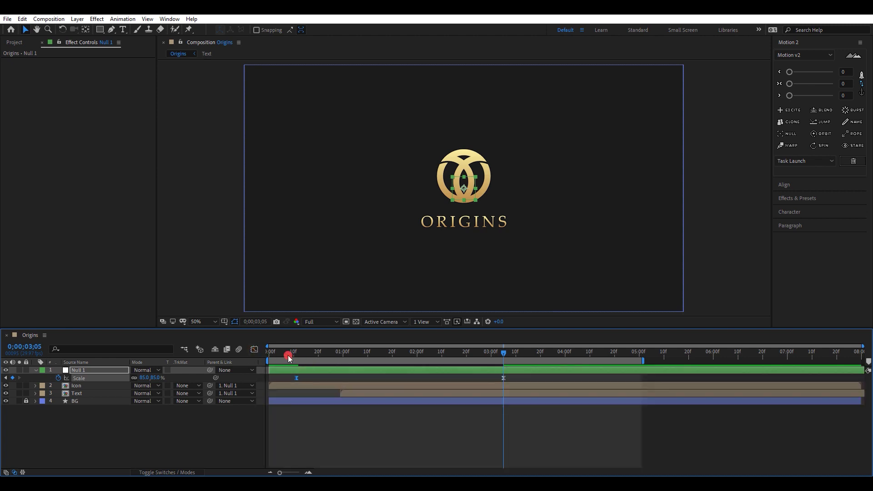